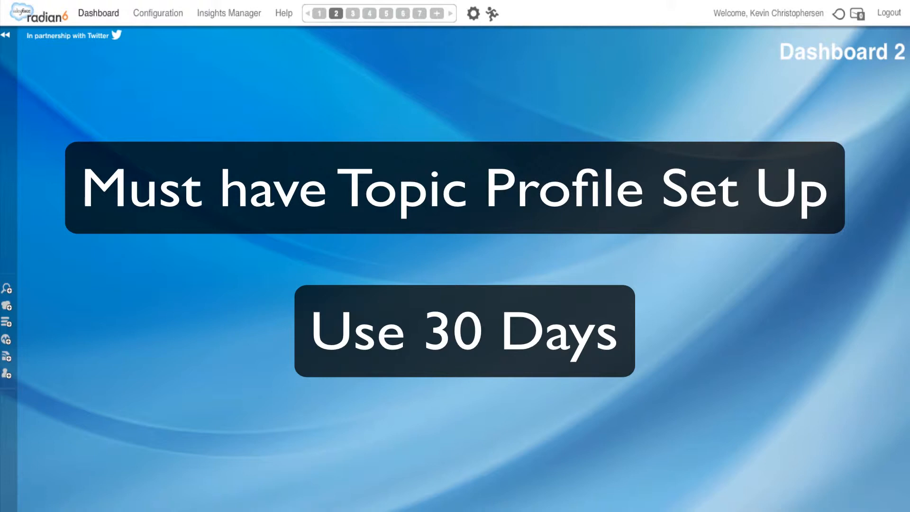
# - Open the Widget Gallery and accept the gourmet ice cream Topic Profile with real-time monitoring from 30 Days Ago
pyautogui.click(493, 14)
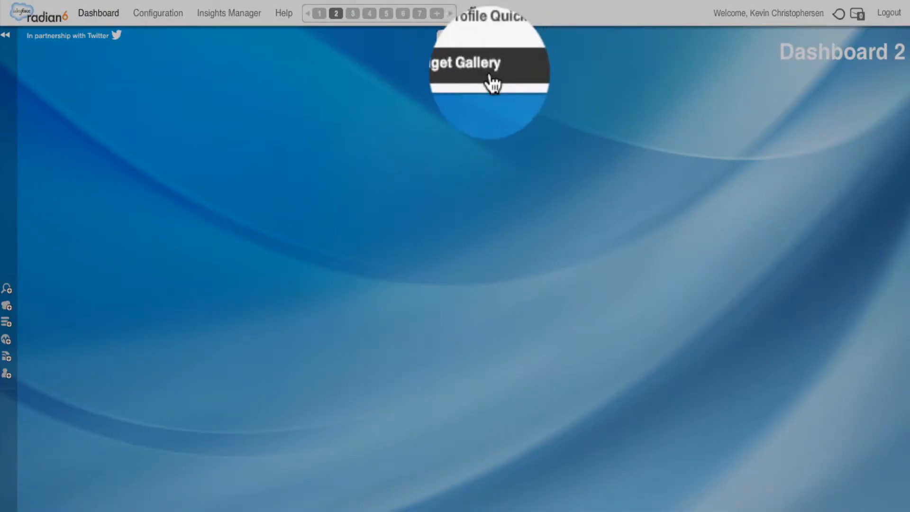
pyautogui.click(489, 71)
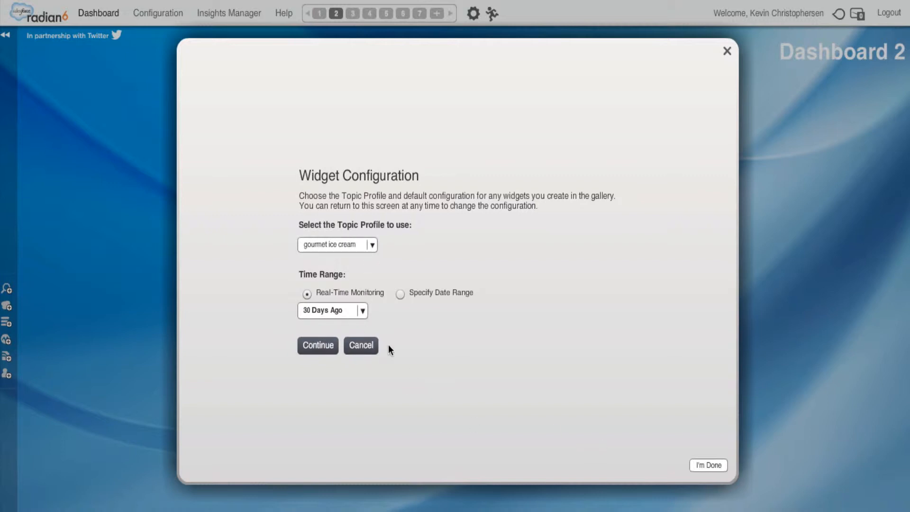
pyautogui.click(322, 352)
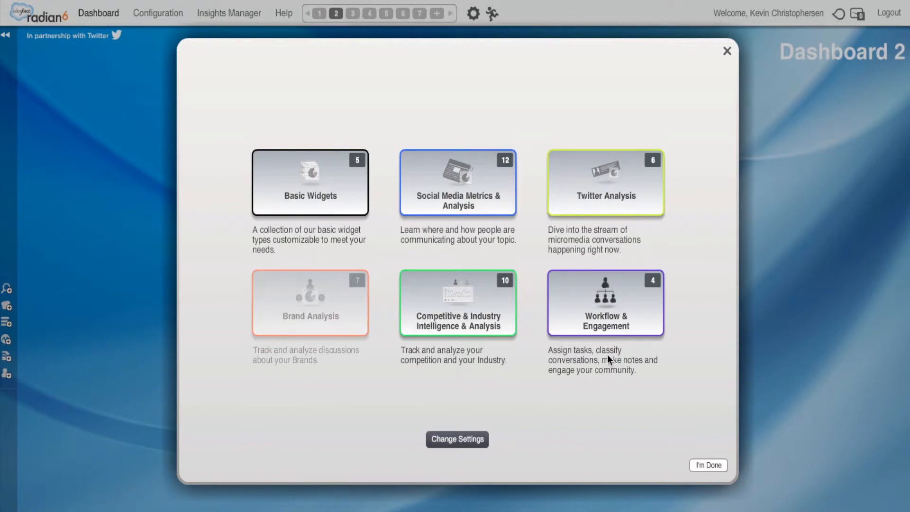
# - Add the River of News and Topic Conversation Cloud widgets from the Basic Widgets category to the dashboard
pyautogui.click(338, 168)
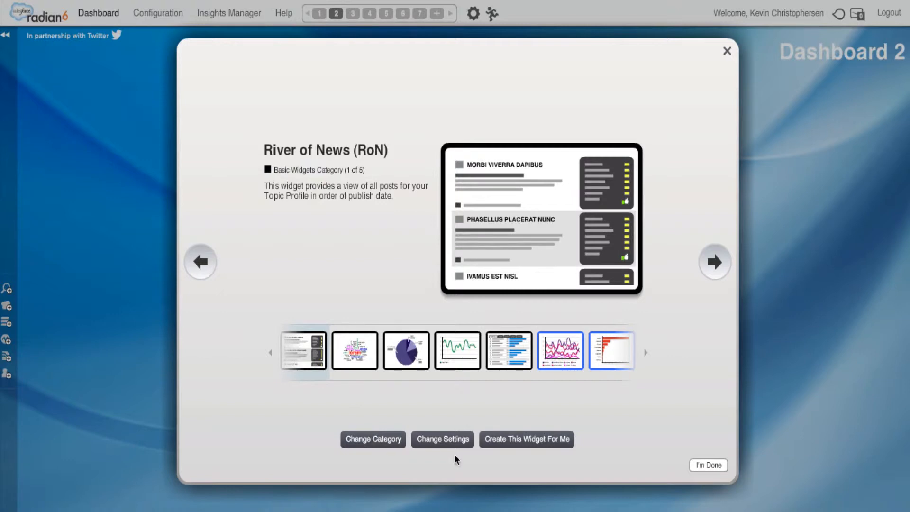
pyautogui.click(506, 443)
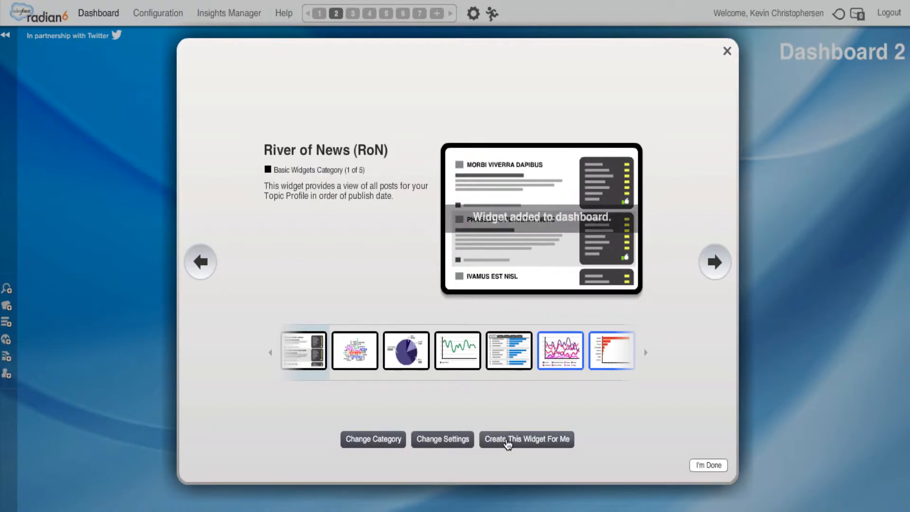
pyautogui.click(356, 354)
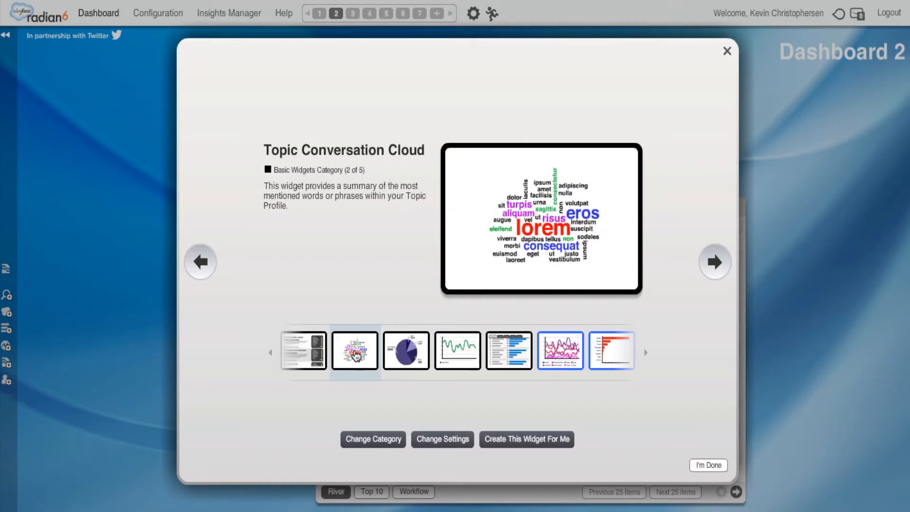
pyautogui.click(520, 444)
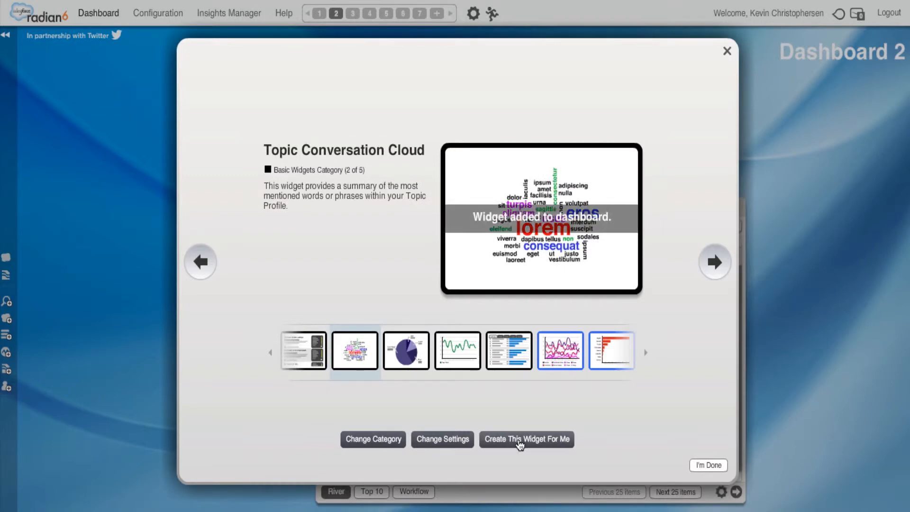
# - Add the Topic Trend and Trend Topic by Media Type widgets to the dashboard
pyautogui.click(414, 356)
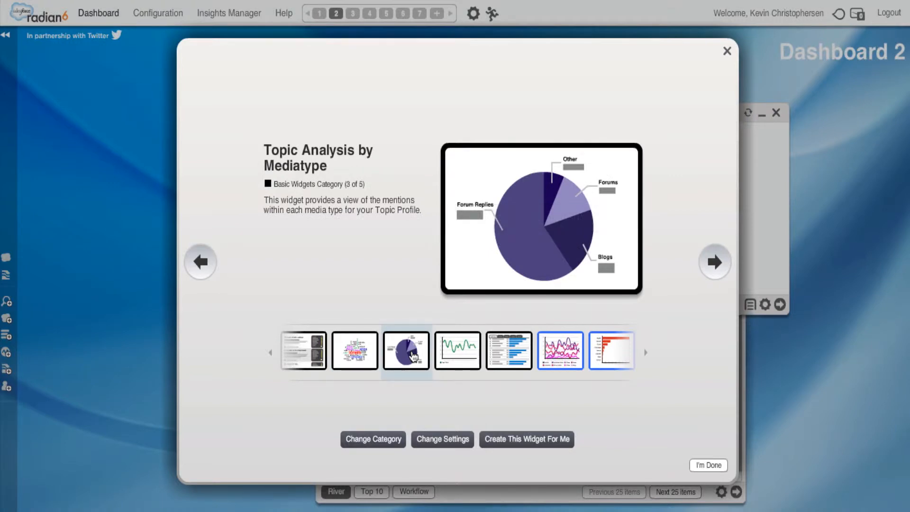
pyautogui.click(445, 355)
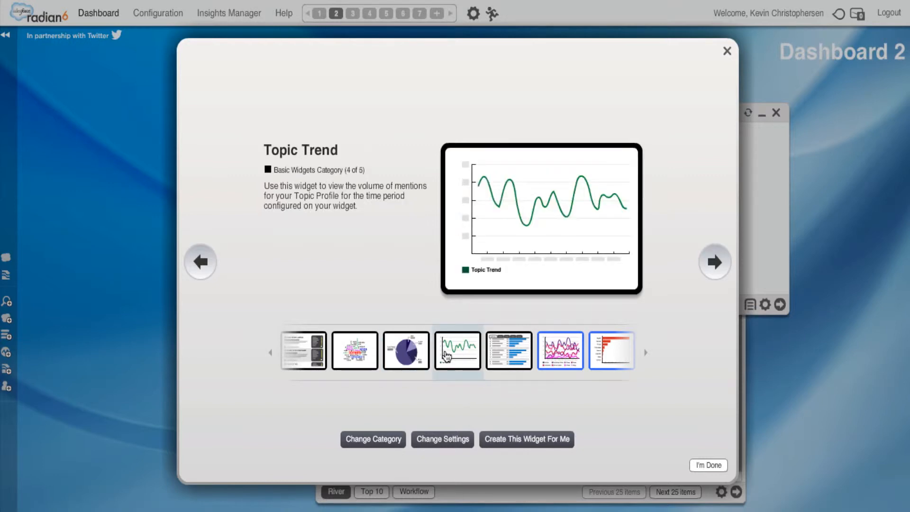
pyautogui.click(537, 439)
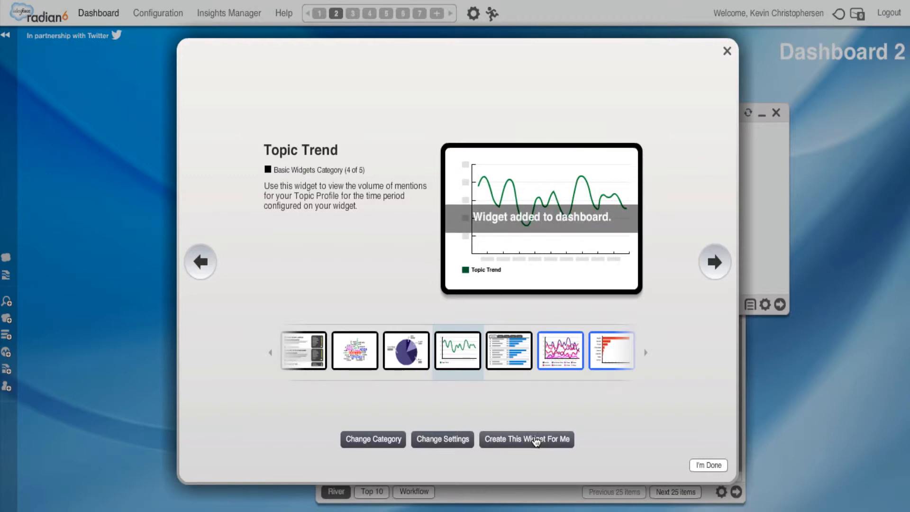
pyautogui.click(565, 362)
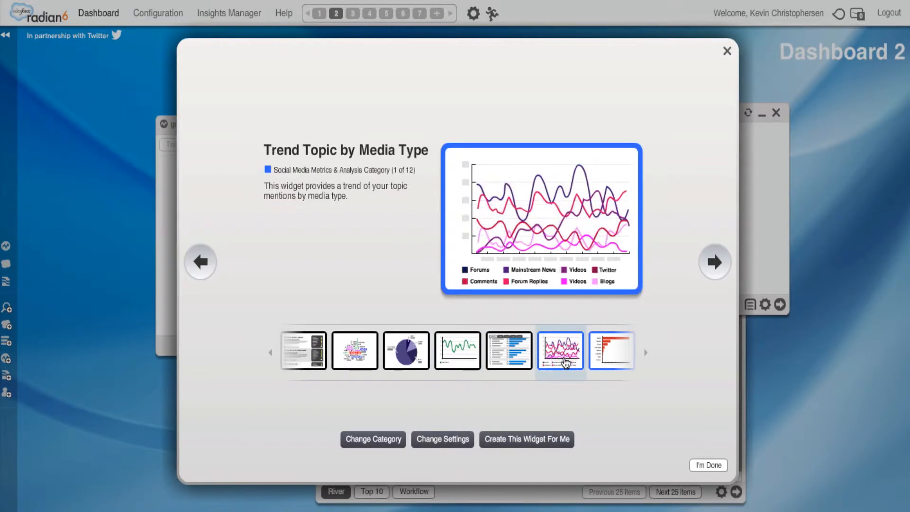
pyautogui.click(564, 438)
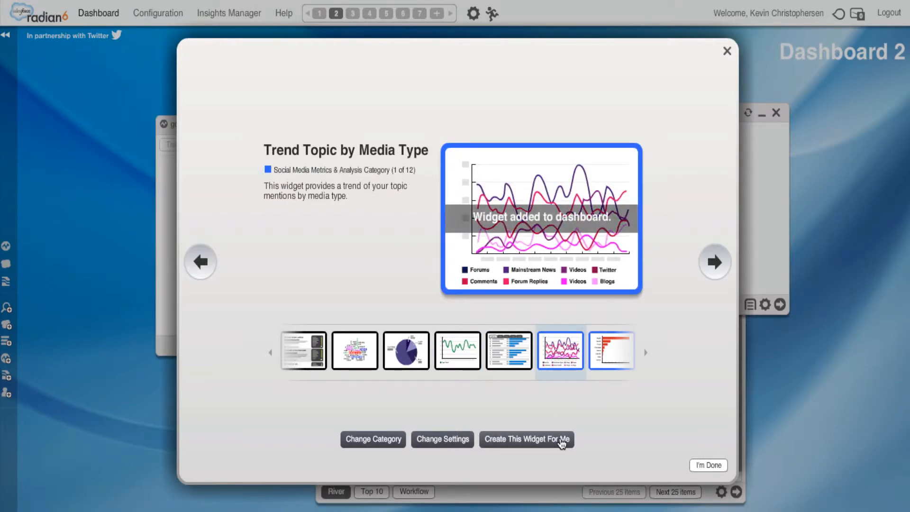
# - Find the Top Viewed Videos & Images widget among the Social Media Metrics & Analysis widgets and add it to the dashboard
pyautogui.click(645, 353)
pyautogui.click(646, 353)
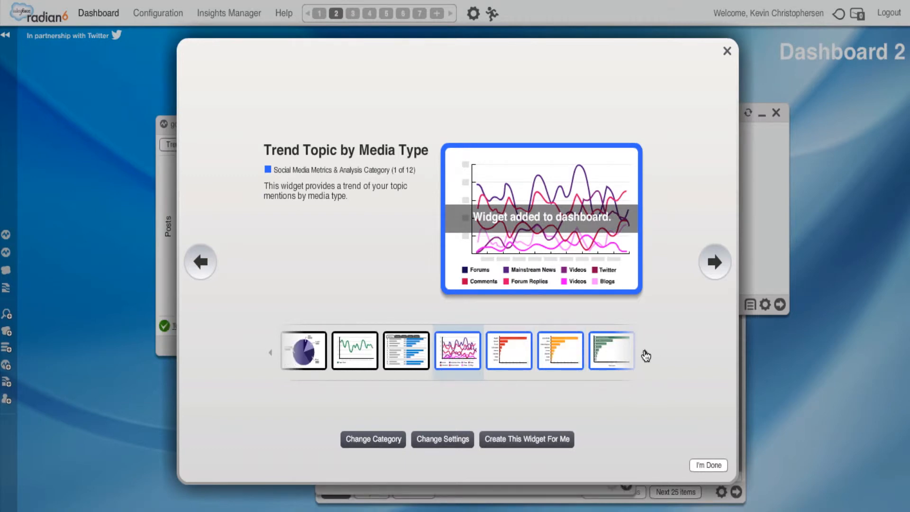
pyautogui.click(646, 354)
pyautogui.click(645, 355)
pyautogui.click(645, 355)
pyautogui.click(646, 355)
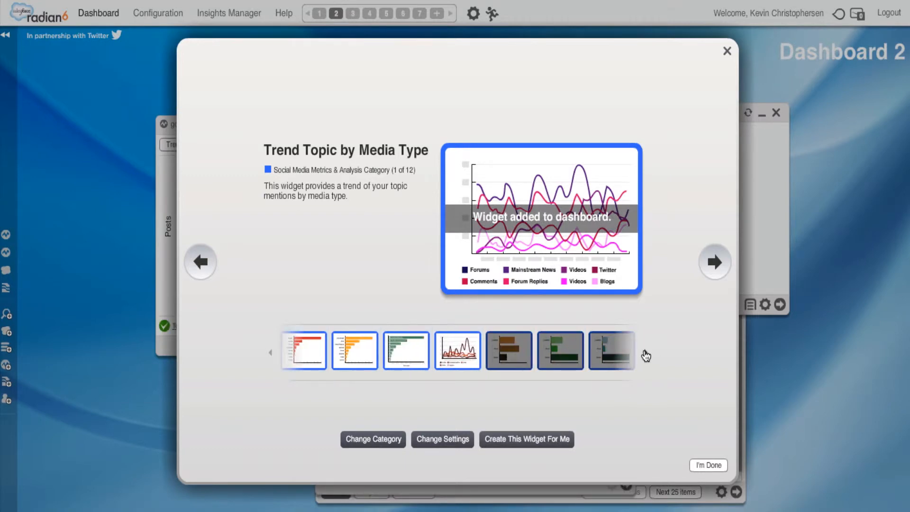
pyautogui.click(646, 354)
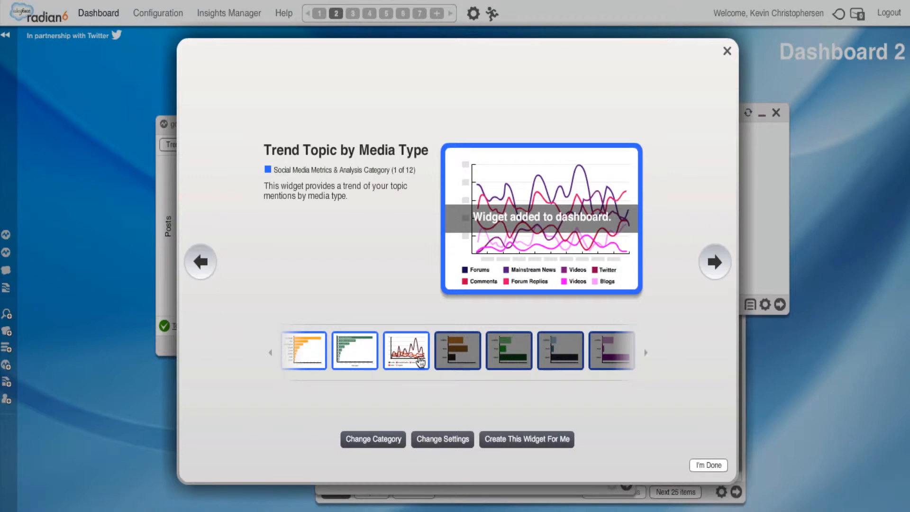
pyautogui.click(346, 351)
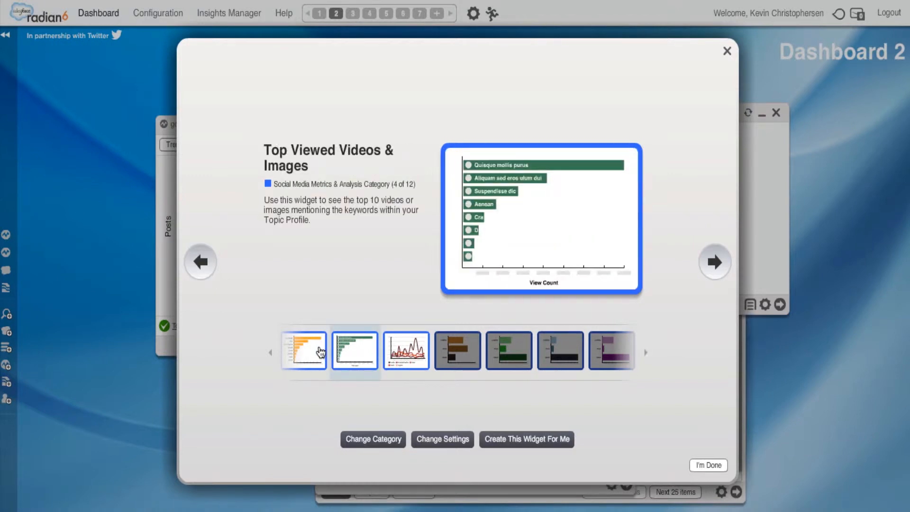
pyautogui.click(507, 440)
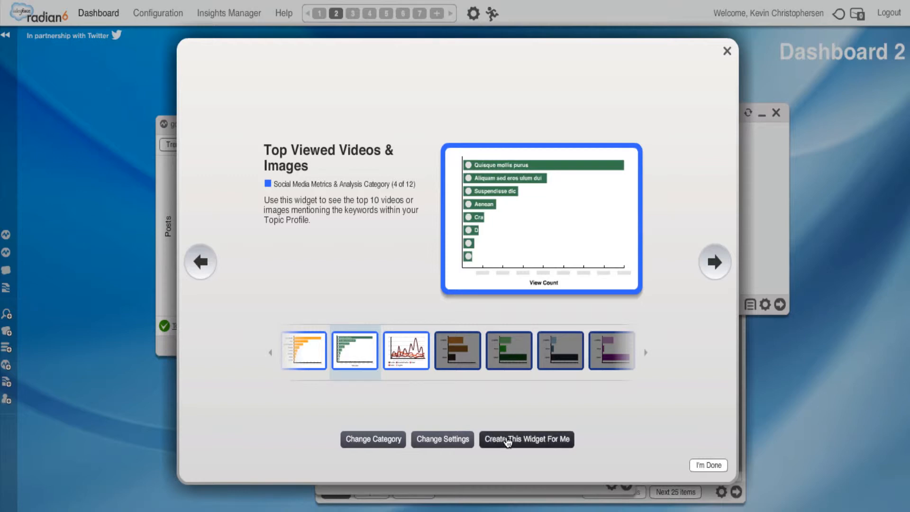
# - Find the Top Tweeters widget in the Twitter Analysis category and add it to the dashboard
pyautogui.click(646, 353)
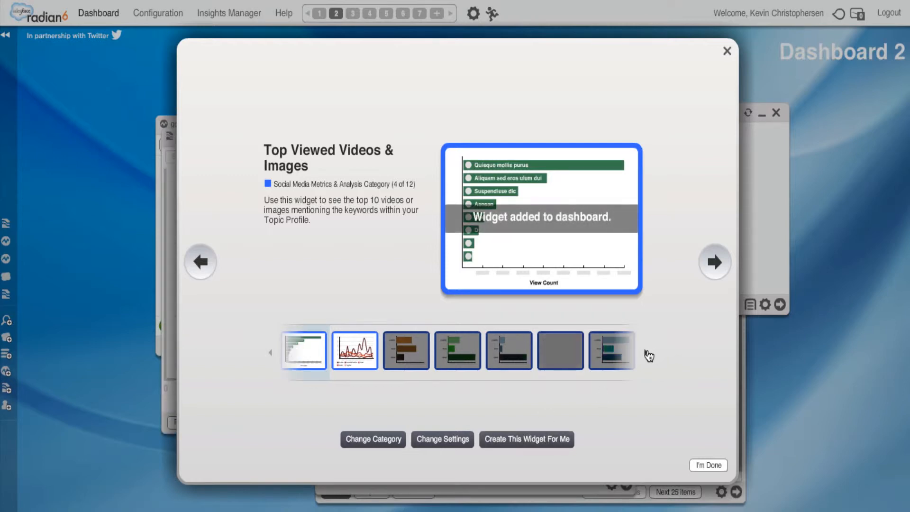
pyautogui.click(647, 353)
pyautogui.click(646, 352)
pyautogui.click(646, 353)
pyautogui.click(647, 352)
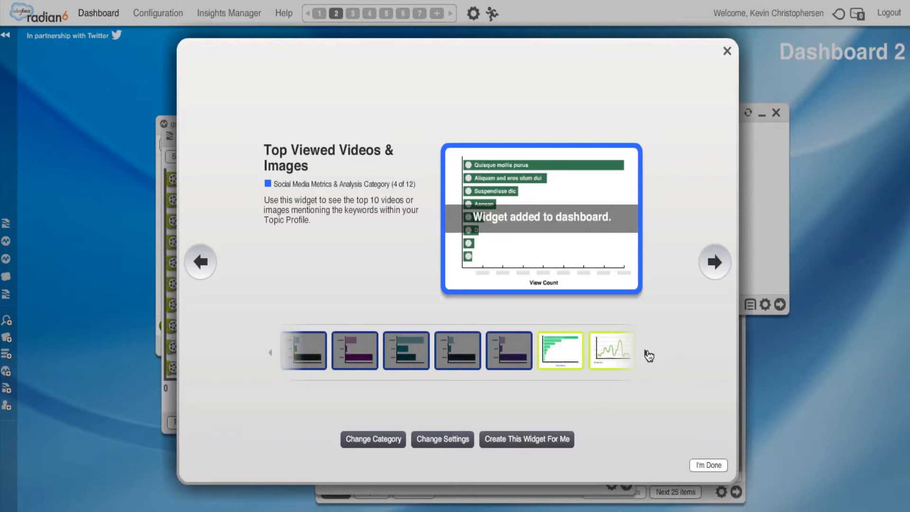
pyautogui.click(565, 356)
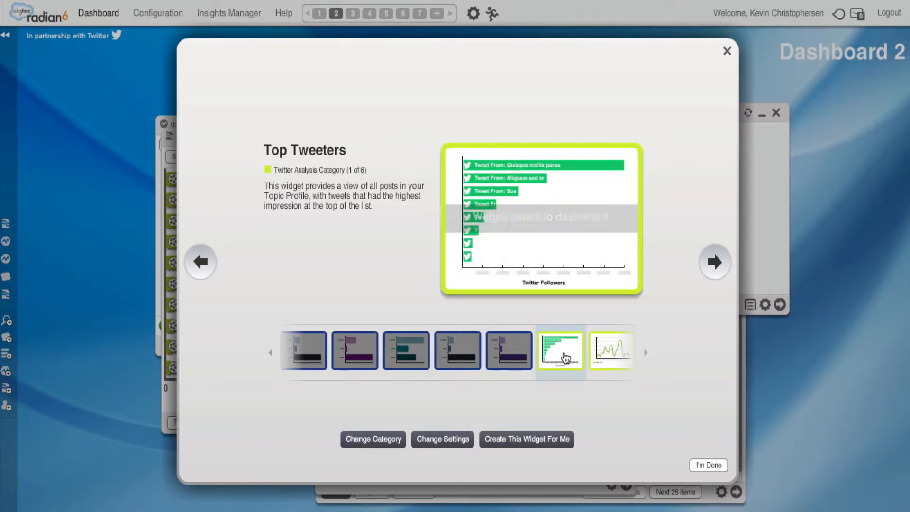
pyautogui.click(539, 441)
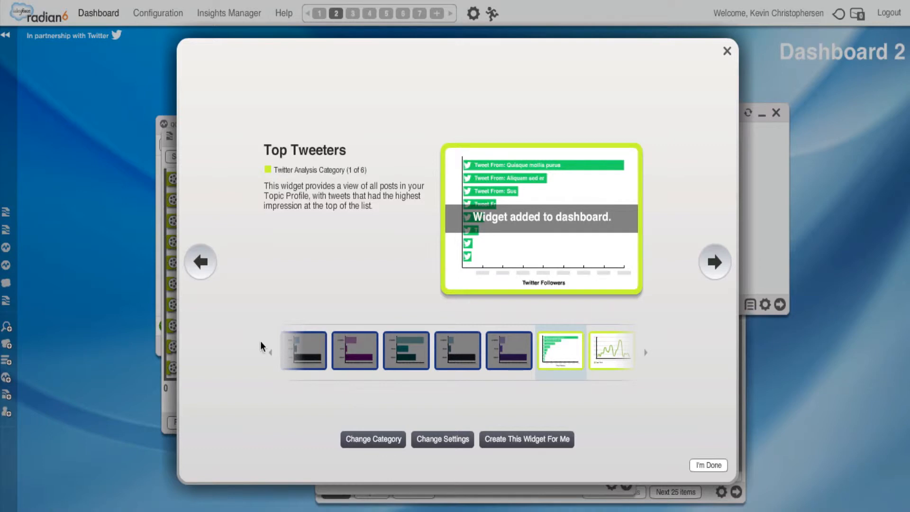
# - Go back to the Topic Sentiment Trends widget, add it to the dashboard, and finish with the gallery
pyautogui.click(270, 353)
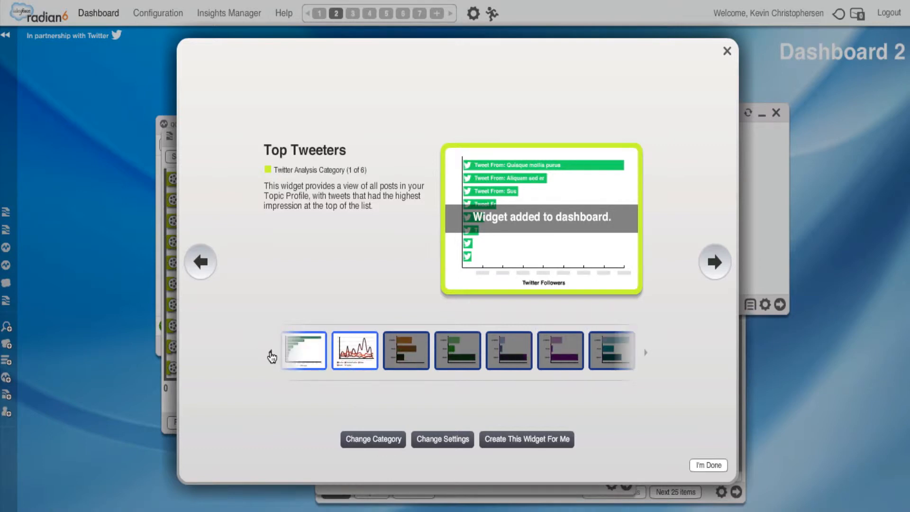
pyautogui.click(352, 361)
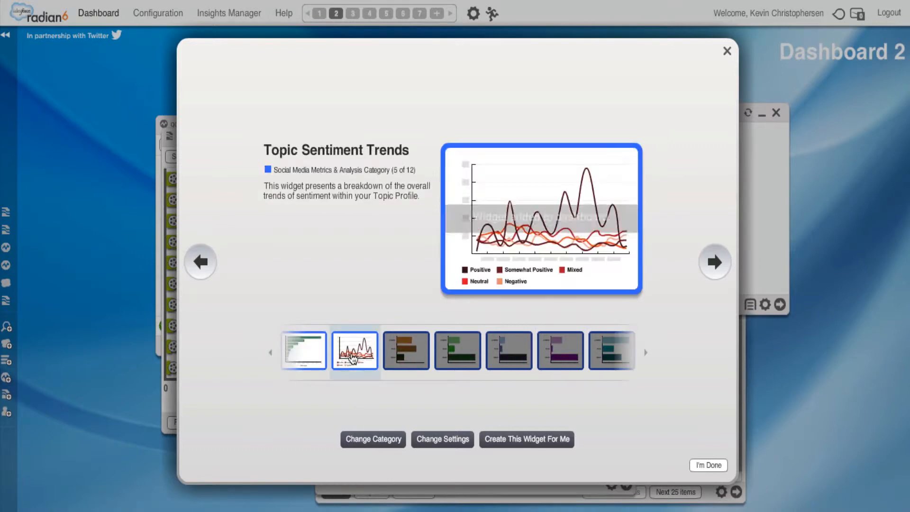
pyautogui.click(567, 440)
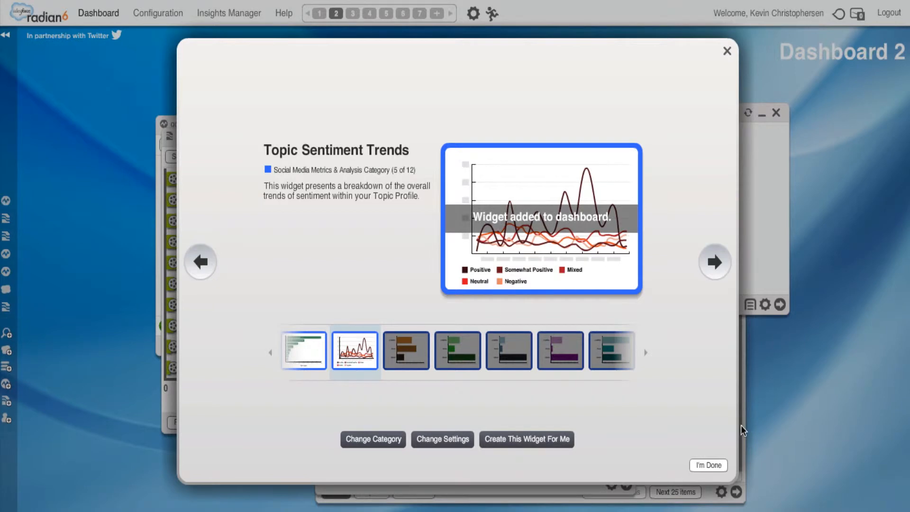
pyautogui.click(708, 466)
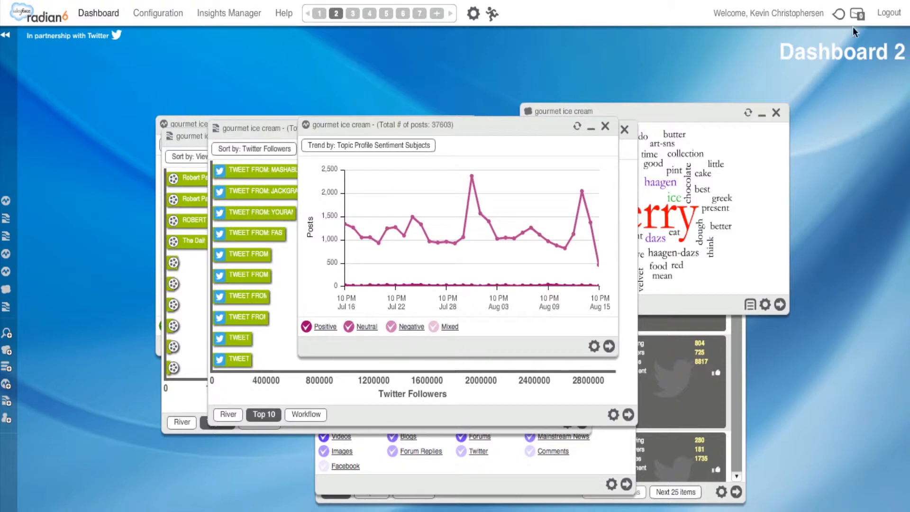
# - Move the sentiment trend, Top Tweeters and Top Viewed Videos & Images widgets aside to uncover the Topic Trend chart
pyautogui.moveTo(493, 124); pyautogui.dragTo(171, 222)
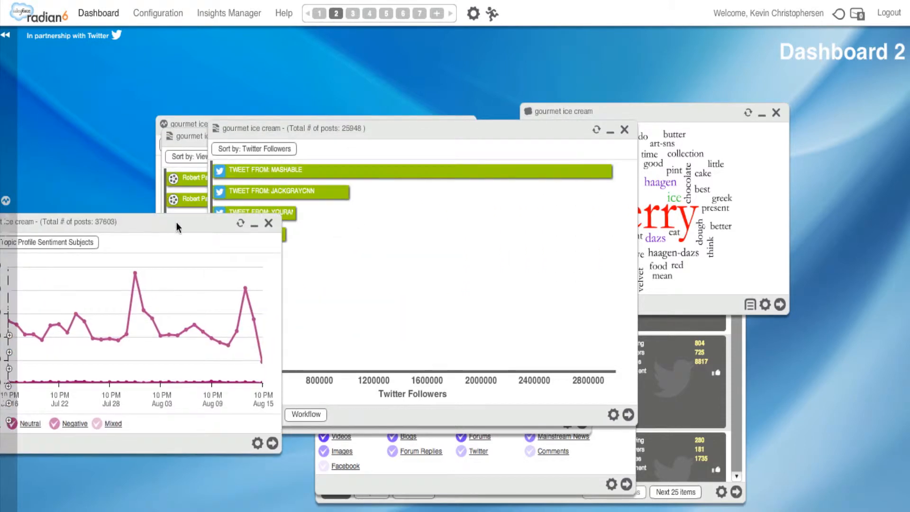
pyautogui.moveTo(508, 123); pyautogui.dragTo(205, 330)
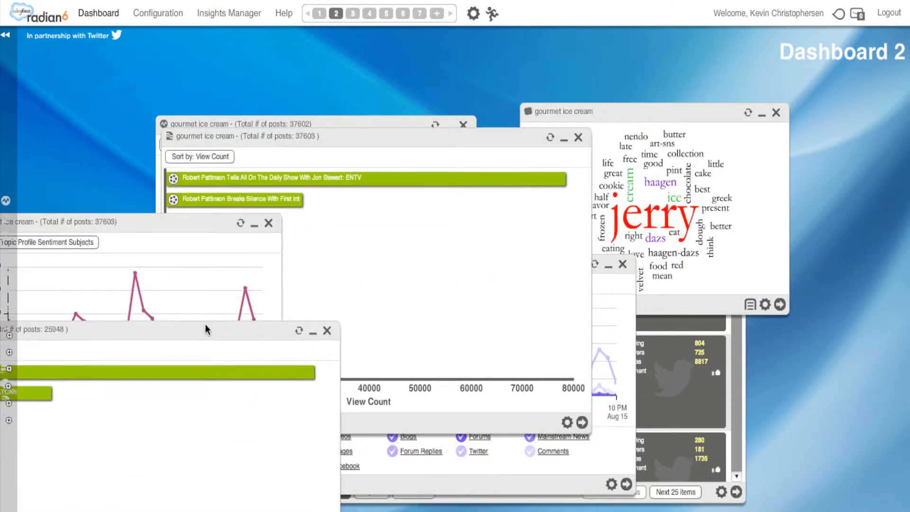
pyautogui.click(338, 156)
pyautogui.moveTo(338, 134); pyautogui.dragTo(297, 269)
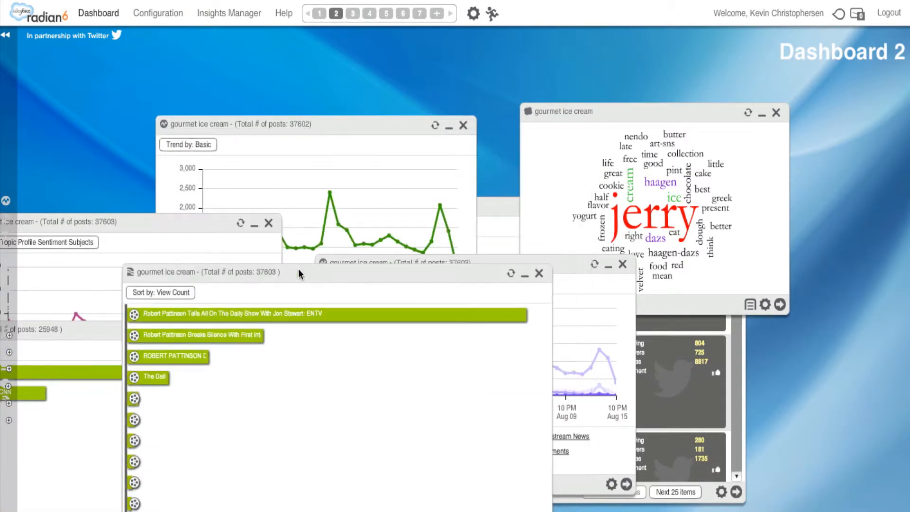
# - Enlarge the Topic Trend widget and reposition it so the whole chart fits on the dashboard
pyautogui.moveTo(338, 128); pyautogui.dragTo(419, 59)
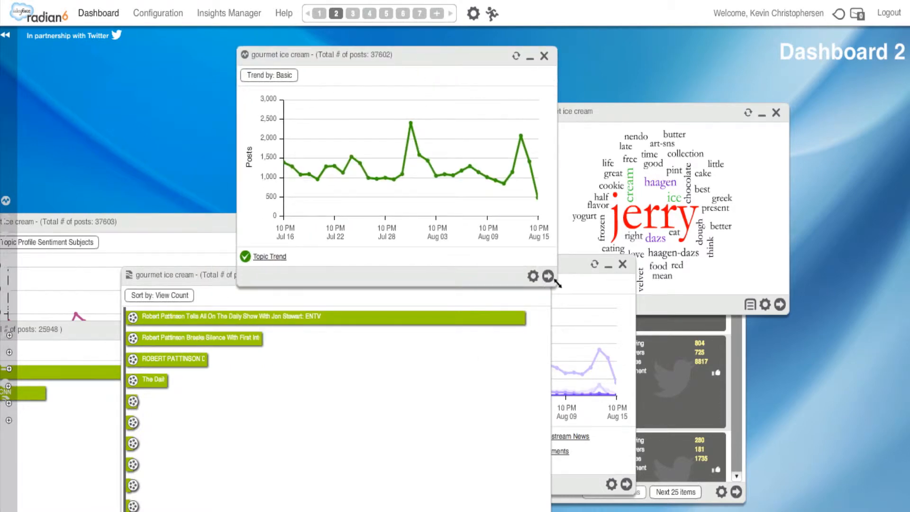
pyautogui.moveTo(558, 283); pyautogui.dragTo(775, 509)
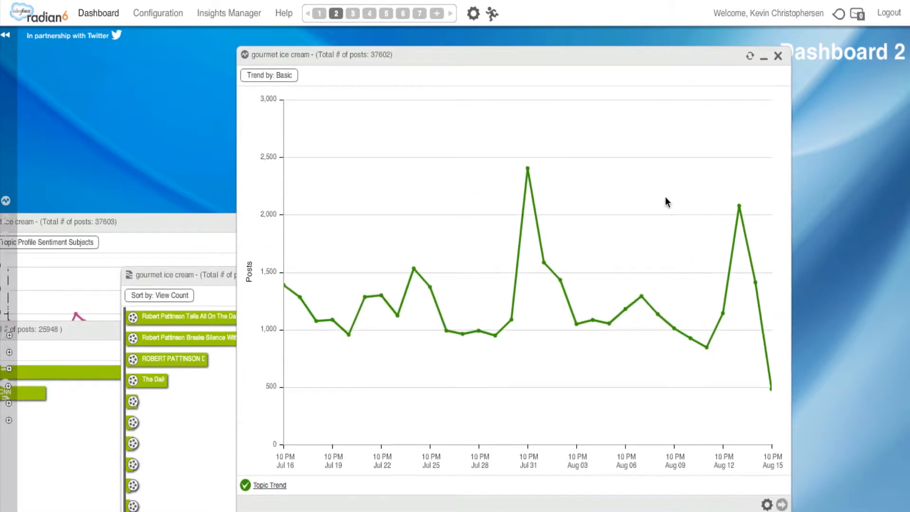
pyautogui.moveTo(604, 58); pyautogui.dragTo(482, 45)
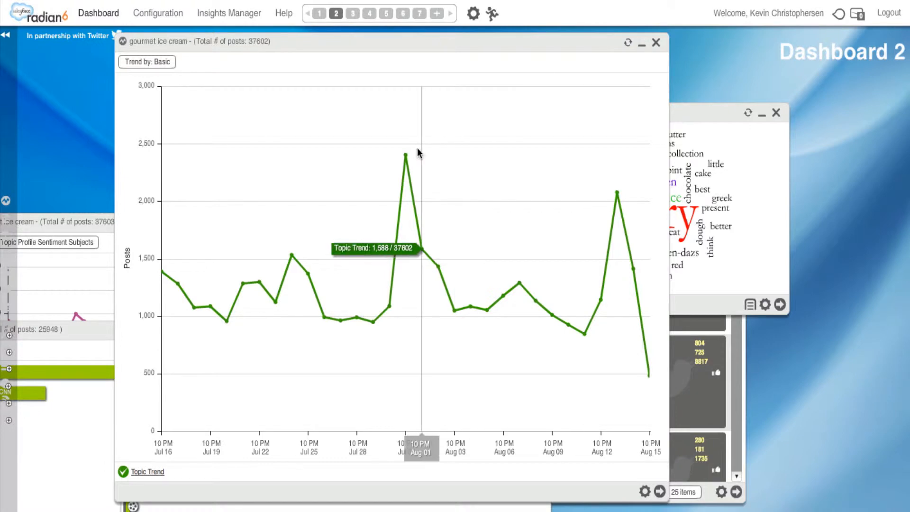
# - Inspect the Topic Trend peaks and open the River of News for the Jul 31 spike
pyautogui.moveTo(407, 157)
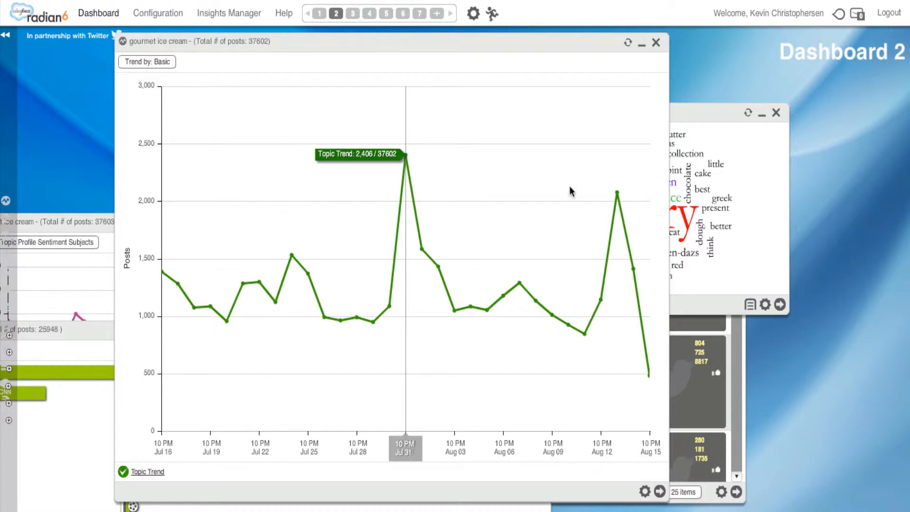
pyautogui.moveTo(616, 192)
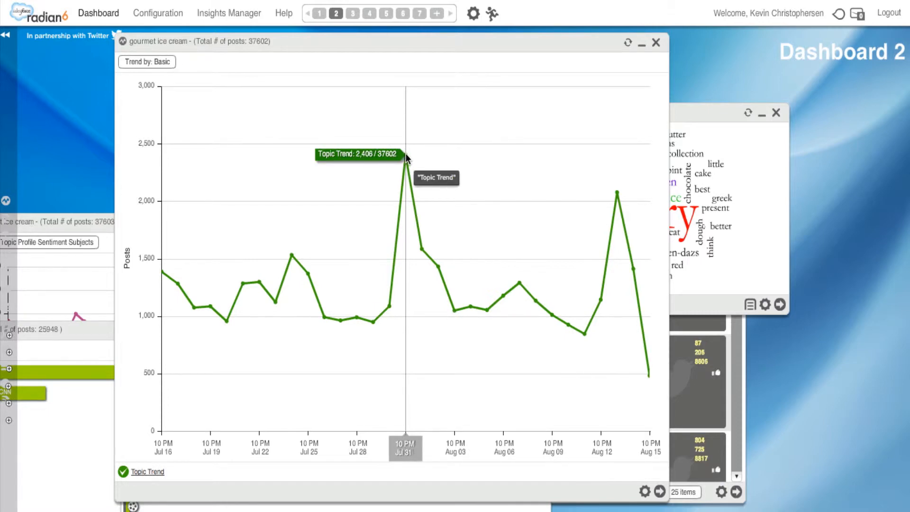
pyautogui.click(406, 155)
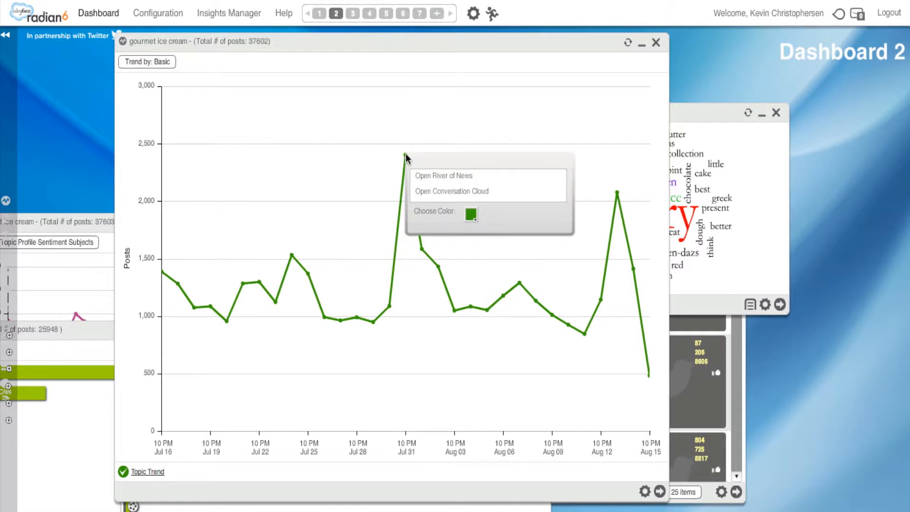
pyautogui.click(425, 175)
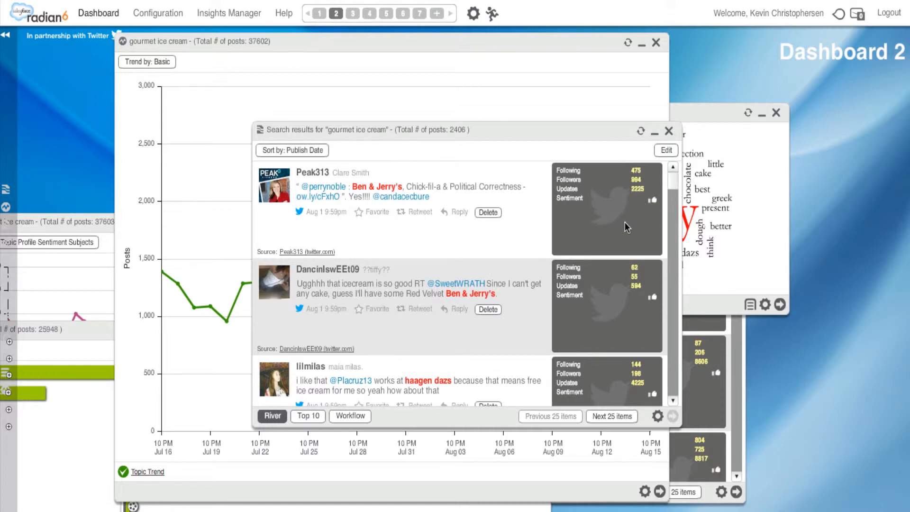
# - Browse the posts behind the Jul 31 spike and switch the search results to the Top 10 view
pyautogui.click(674, 401)
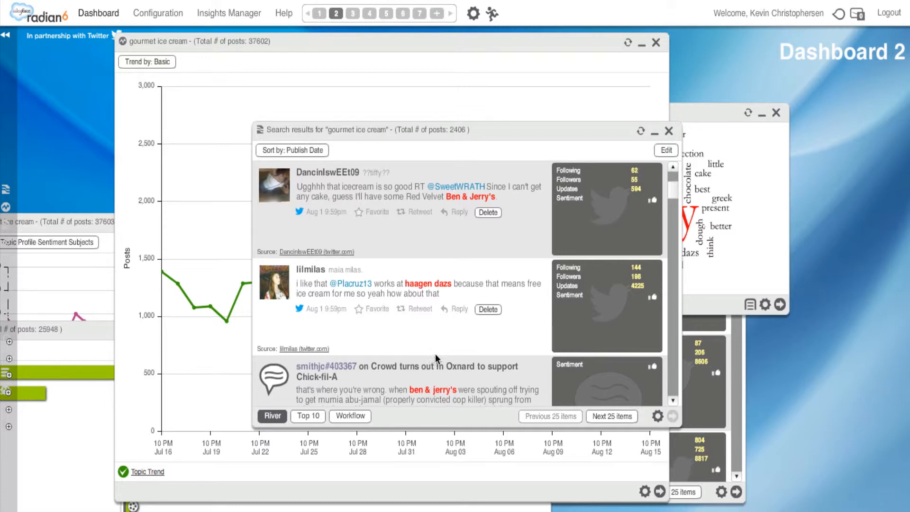
pyautogui.click(303, 417)
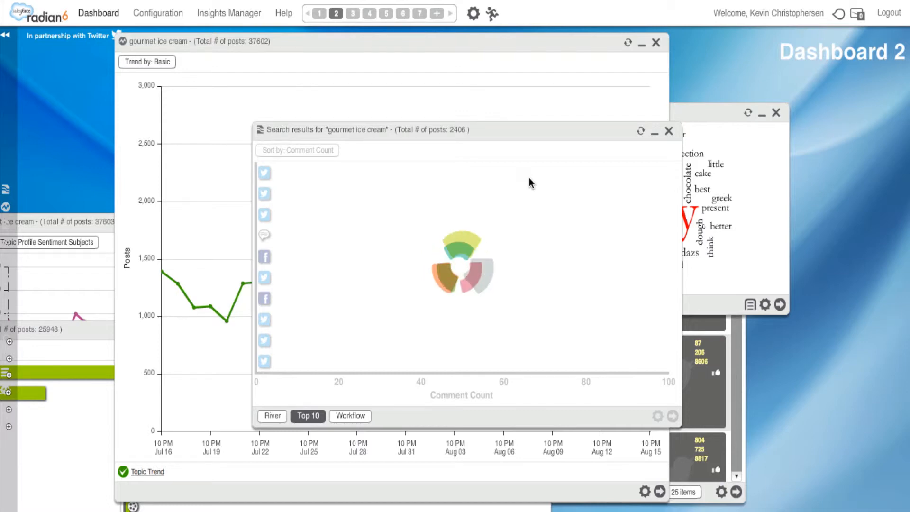
pyautogui.moveTo(518, 176)
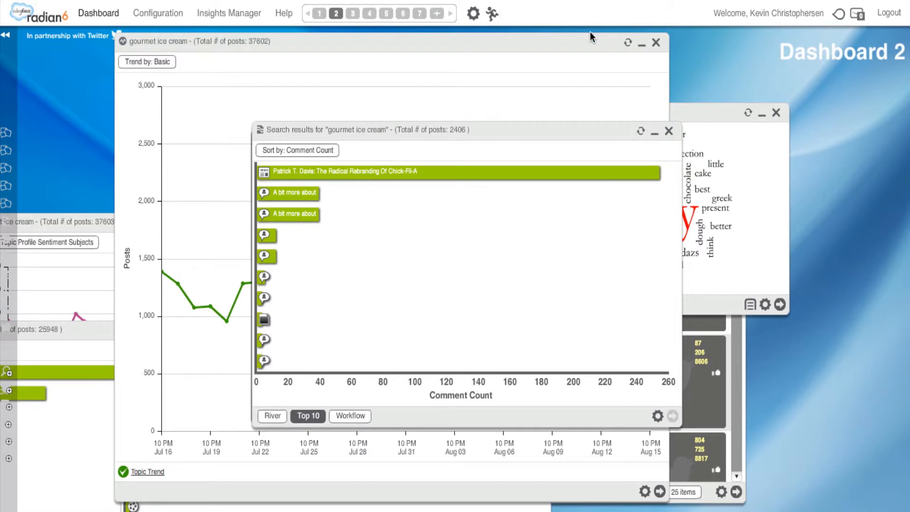
# - Move the Topic Trend and search results widgets aside and bring up the most-commented Chick-Fil-A rebranding post in the Media Viewer
pyautogui.moveTo(586, 39); pyautogui.dragTo(405, 322)
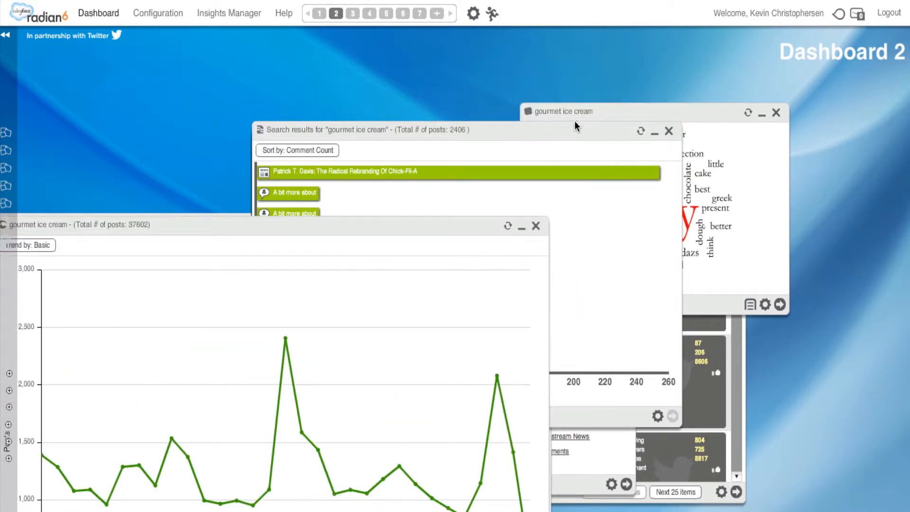
pyautogui.moveTo(575, 126); pyautogui.dragTo(351, 119)
pyautogui.moveTo(330, 164)
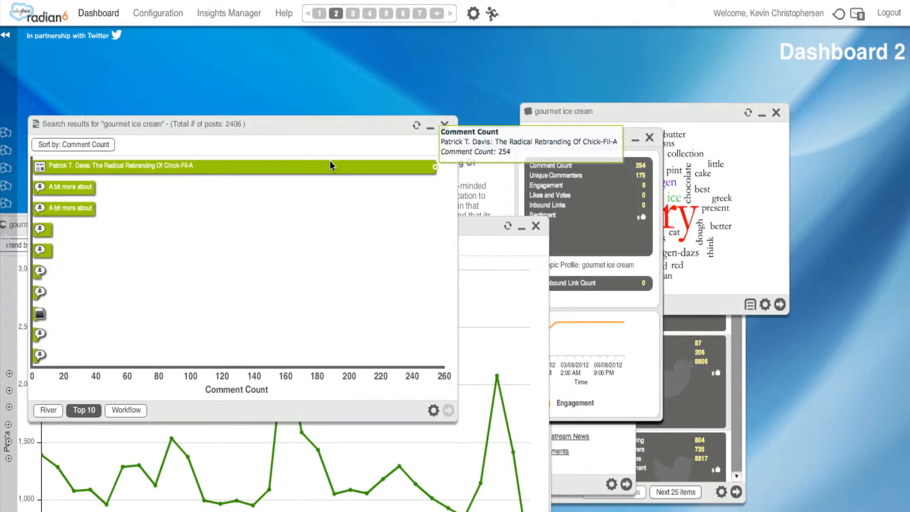
pyautogui.moveTo(508, 141); pyautogui.dragTo(549, 128)
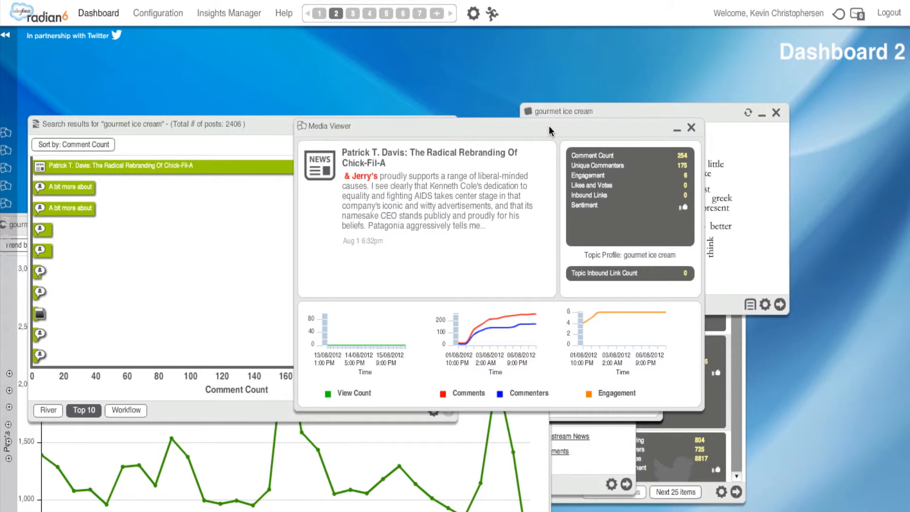
# - Open the full article "The Radical Rebranding of Chick-fil-A" from the Media Viewer and review it up to its headline
pyautogui.click(356, 162)
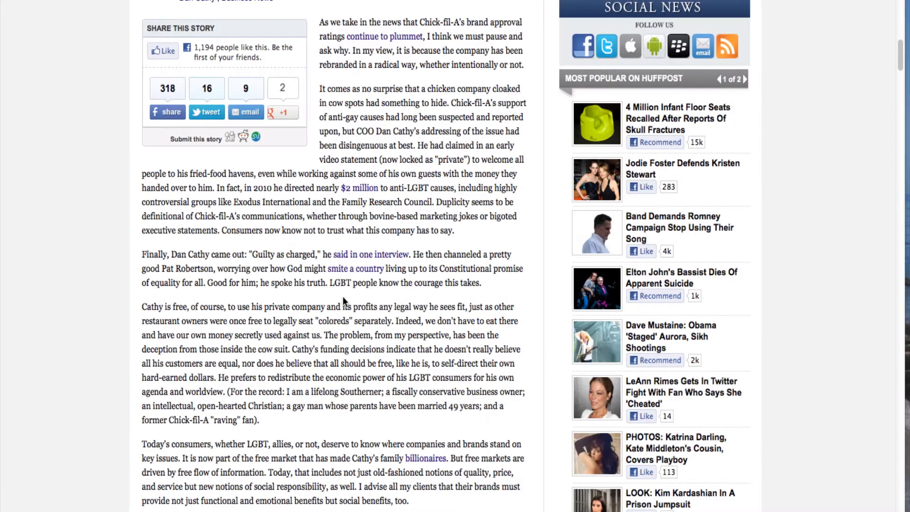
pyautogui.scroll(5, 343, 297)
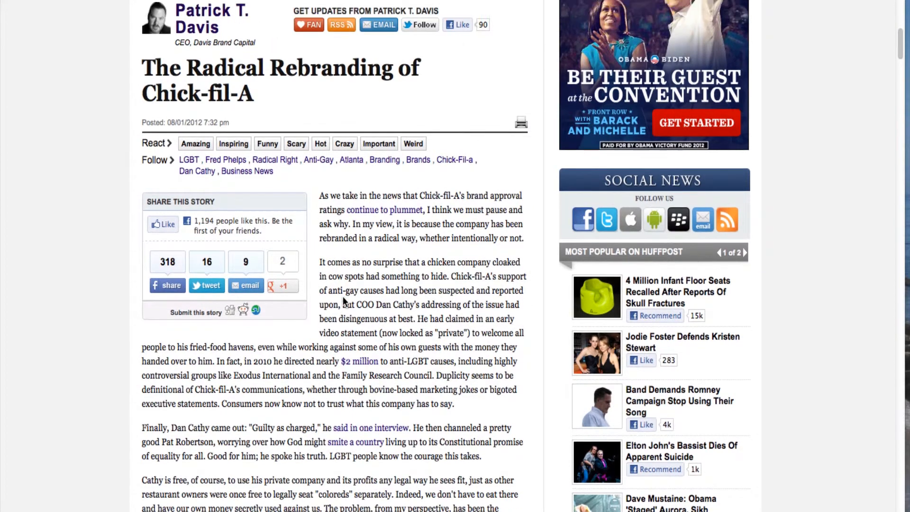
pyautogui.scroll(1, 343, 296)
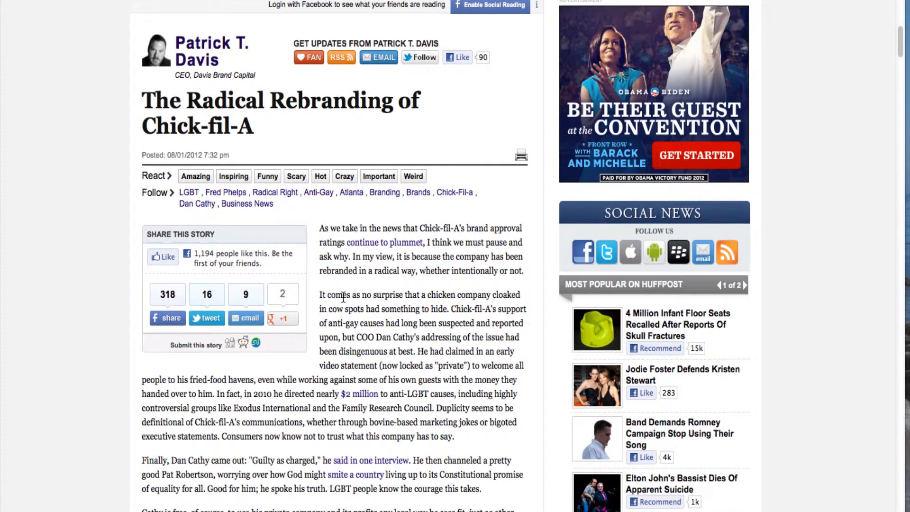
pyautogui.scroll(1, 343, 297)
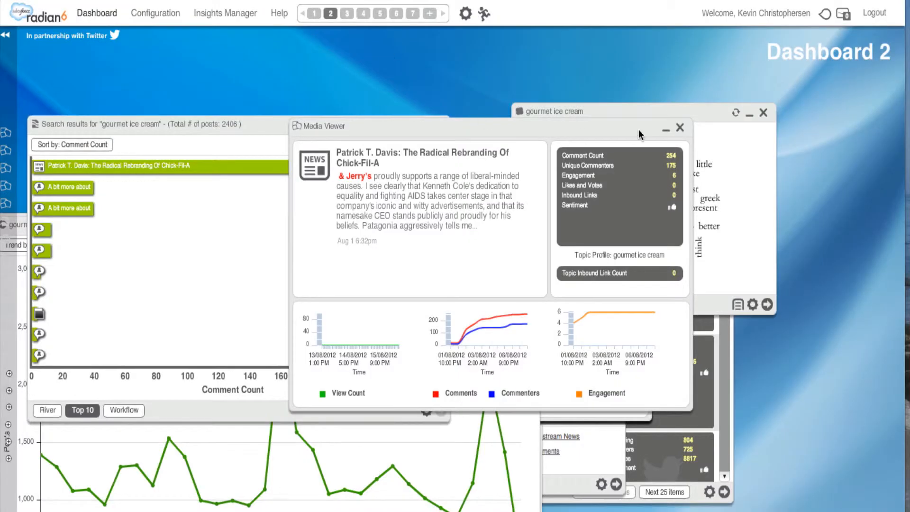
# - Close the front Media Viewer and remove the Jul 31 search results widget from the dashboard
pyautogui.click(680, 129)
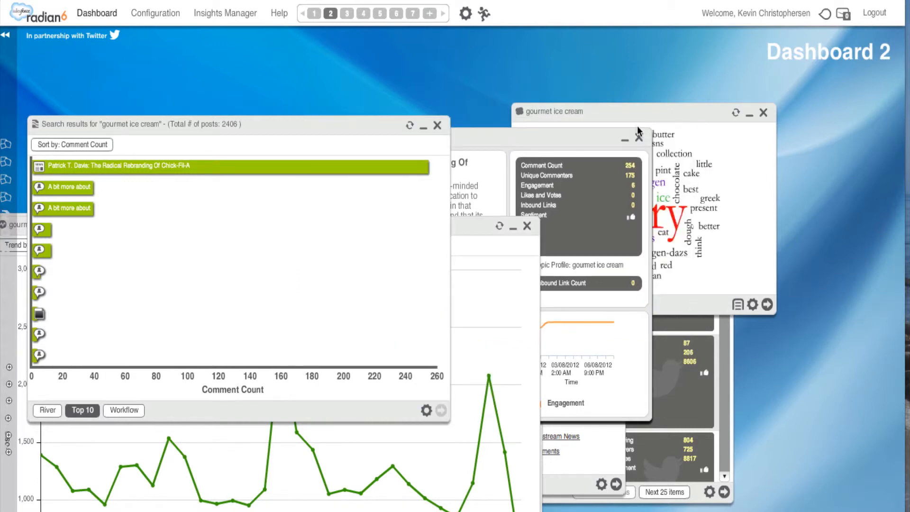
pyautogui.moveTo(321, 124); pyautogui.dragTo(471, 84)
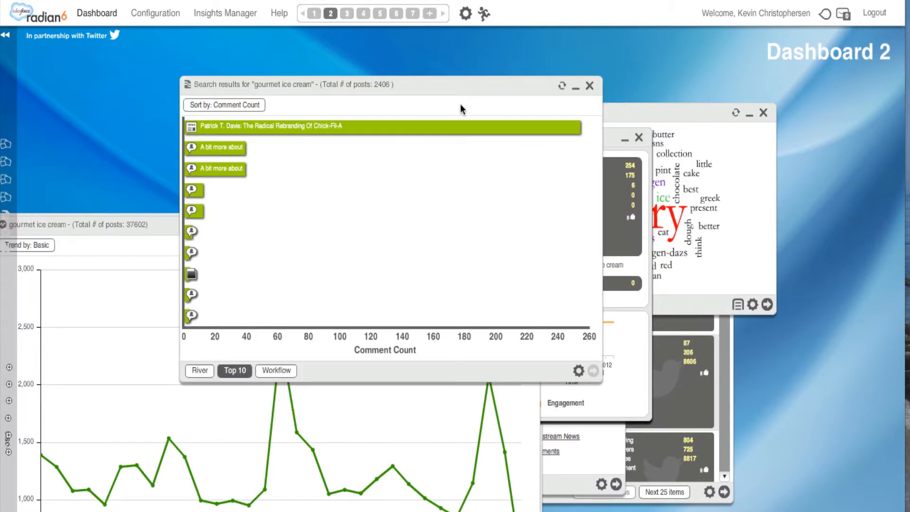
pyautogui.click(589, 88)
# - Bring the Topic Trend widget back into full view and check the post volume at its mid-August peak
pyautogui.click(370, 237)
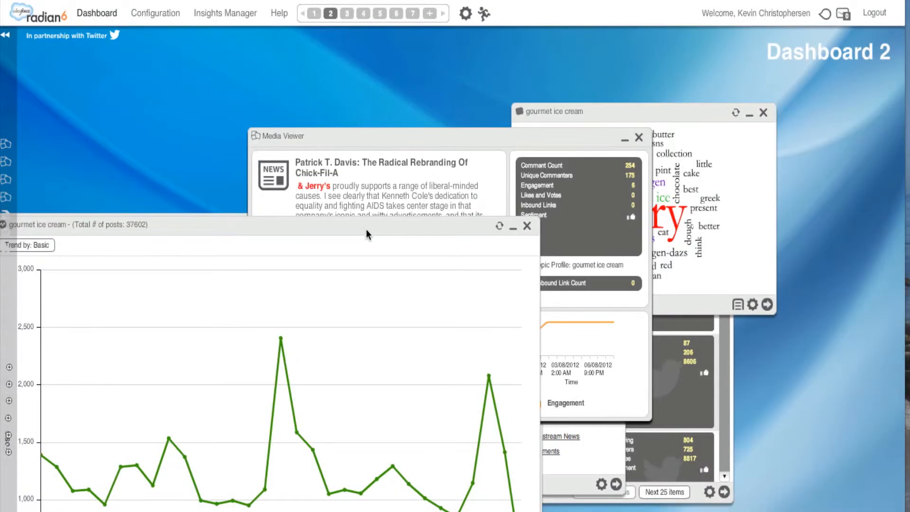
pyautogui.moveTo(619, 256)
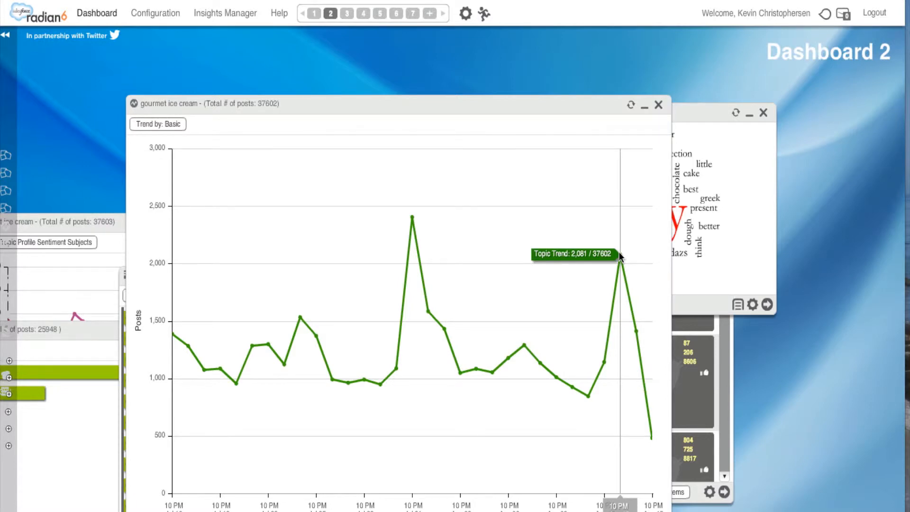
# - Delete the Topic Trend widget and close the remaining Media Viewer
pyautogui.click(658, 106)
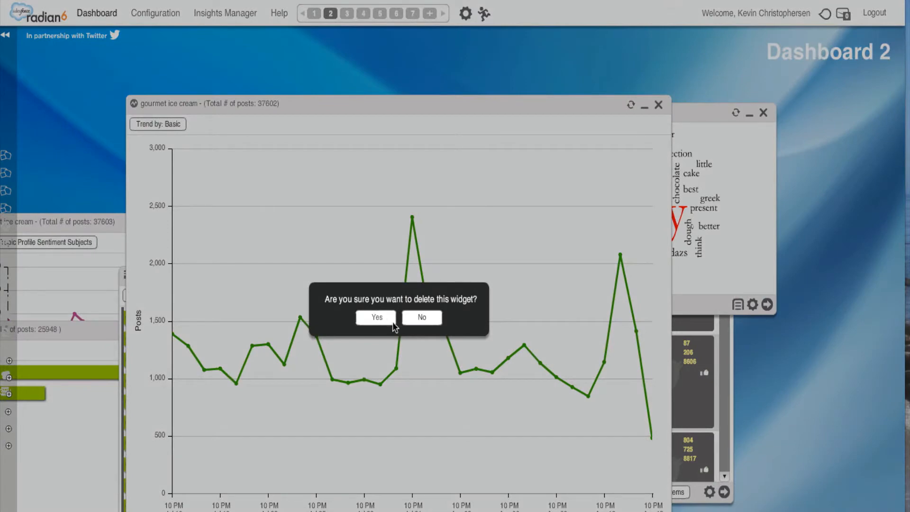
pyautogui.click(391, 320)
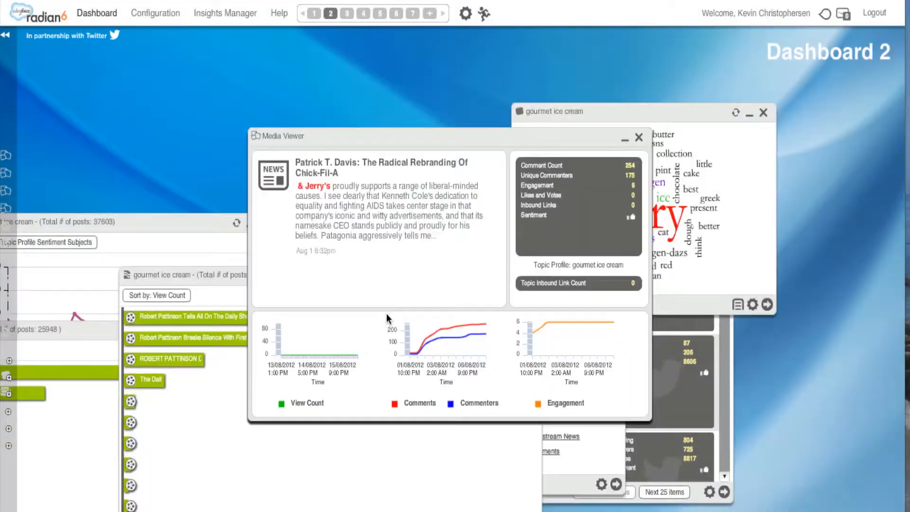
pyautogui.click(639, 139)
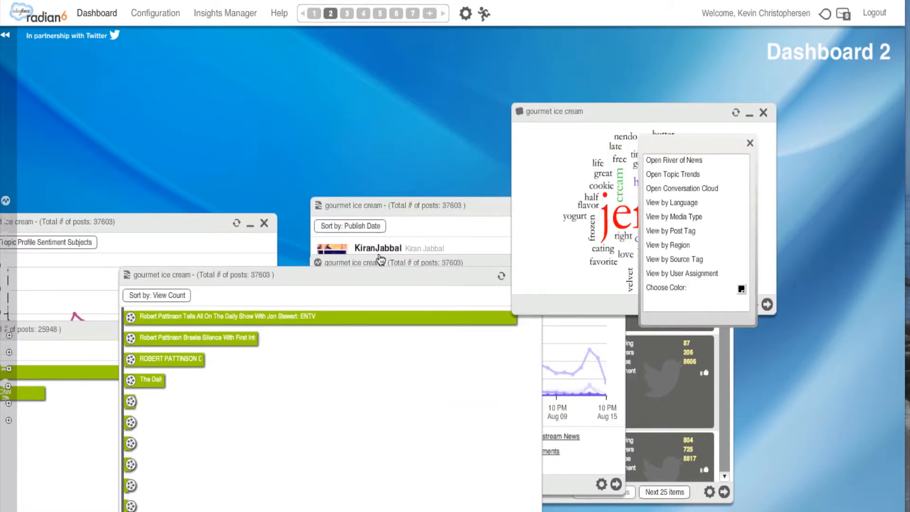
# - Move the Topic Profile Sentiment Subjects trend widget clear of the others and widen its chart
pyautogui.click(144, 226)
pyautogui.moveTo(221, 219); pyautogui.dragTo(304, 65)
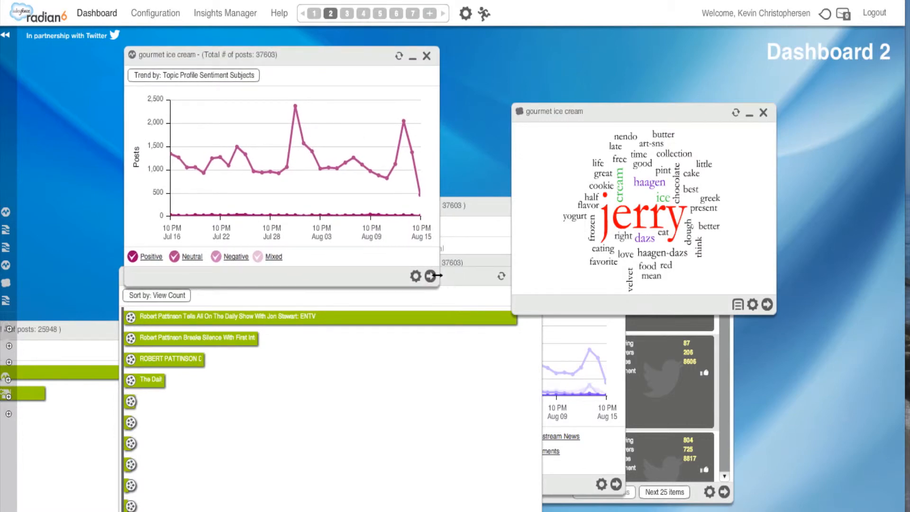
pyautogui.moveTo(439, 276); pyautogui.dragTo(693, 360)
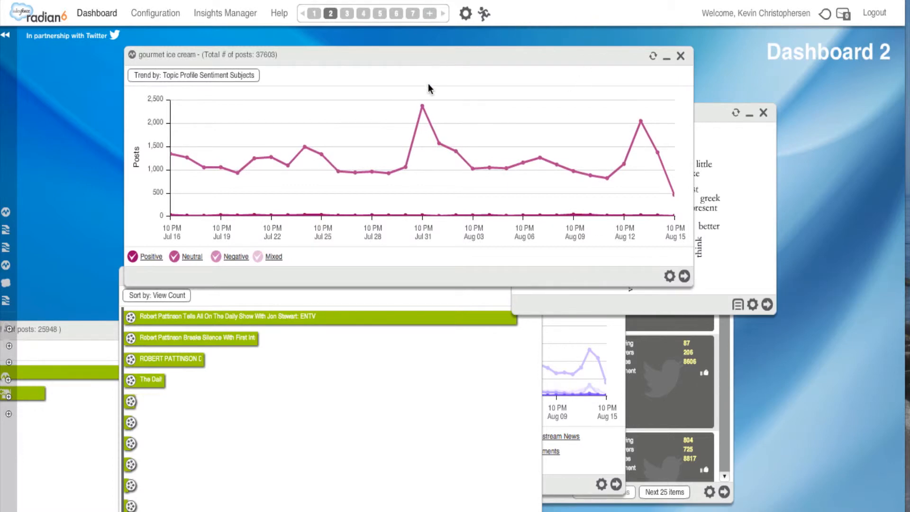
# - Review the River of News for the neutral posts at the Jul 31 sentiment peak and delete that results widget
pyautogui.moveTo(428, 114)
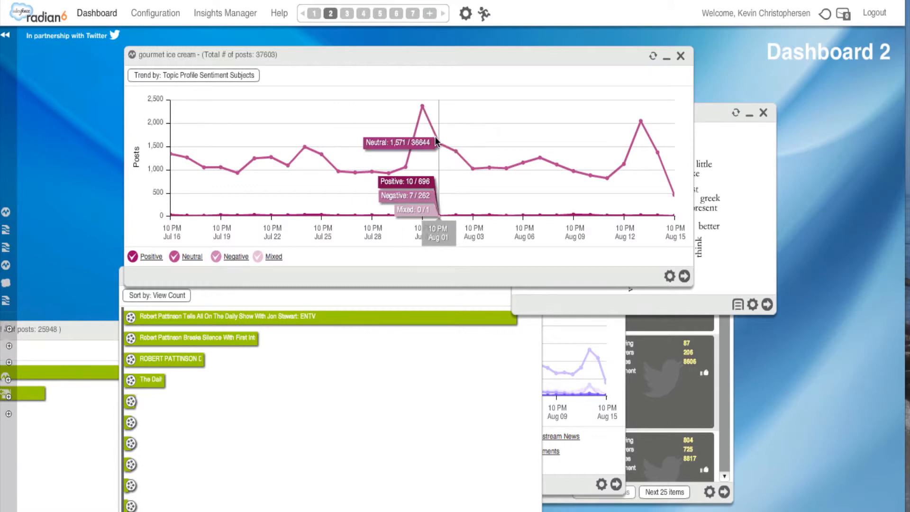
pyautogui.click(422, 107)
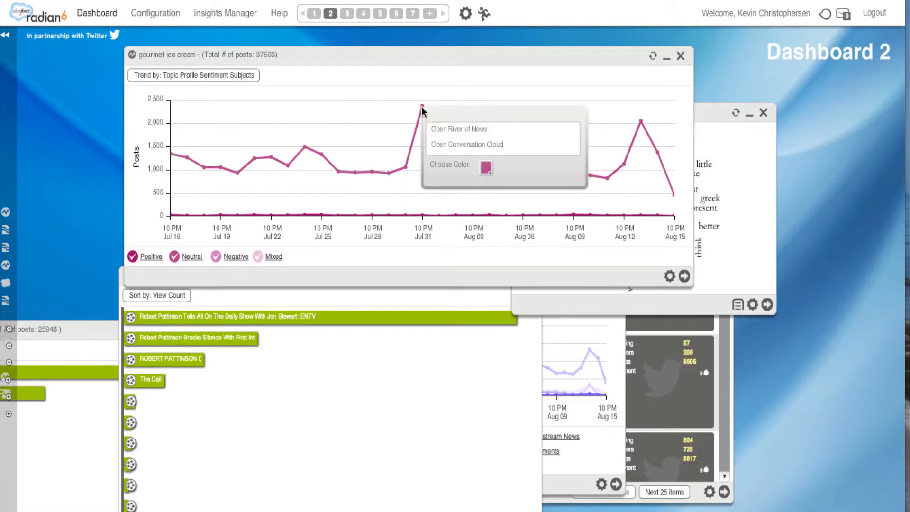
pyautogui.click(443, 130)
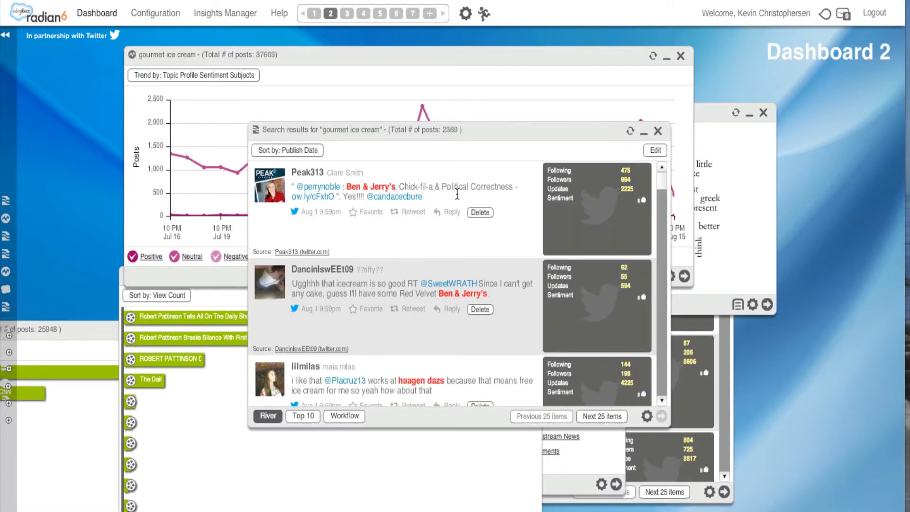
pyautogui.click(659, 132)
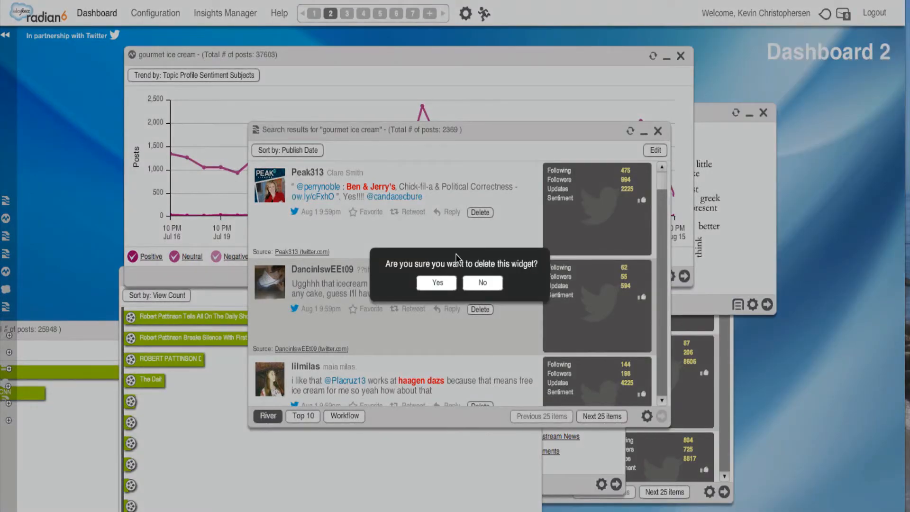
pyautogui.click(436, 282)
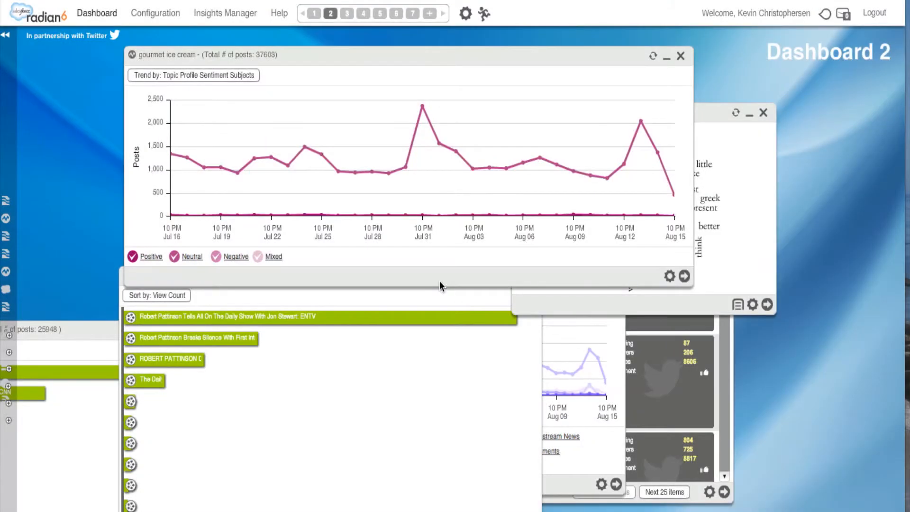
# - Open the River of News for the mid-August neutral sentiment peak and browse its posts
pyautogui.click(640, 123)
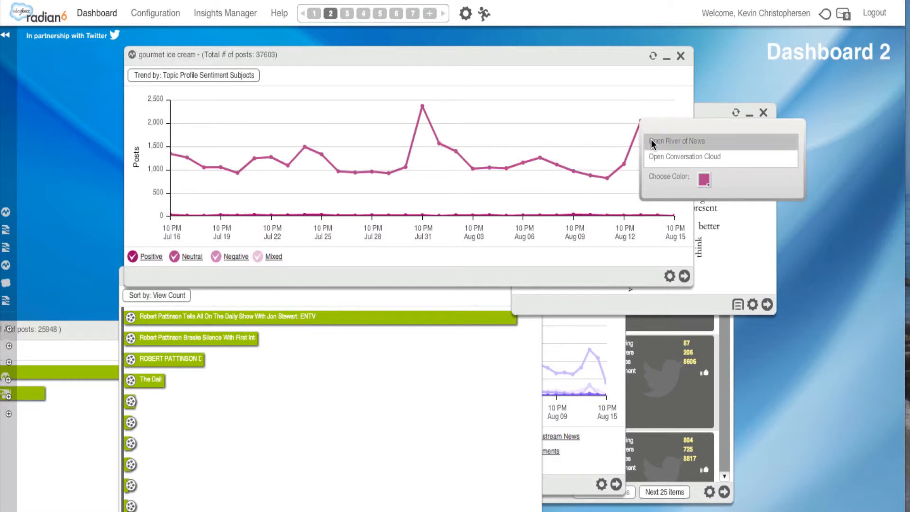
pyautogui.click(650, 139)
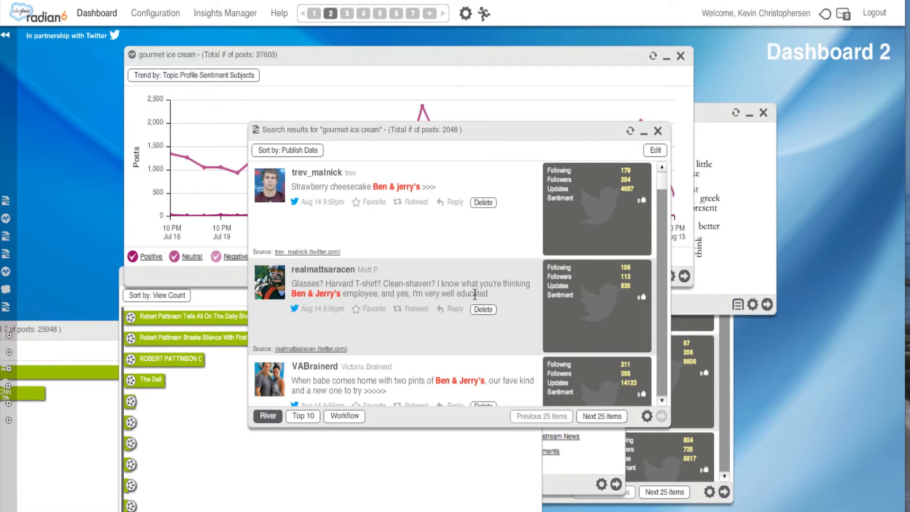
pyautogui.scroll(-3, 475, 294)
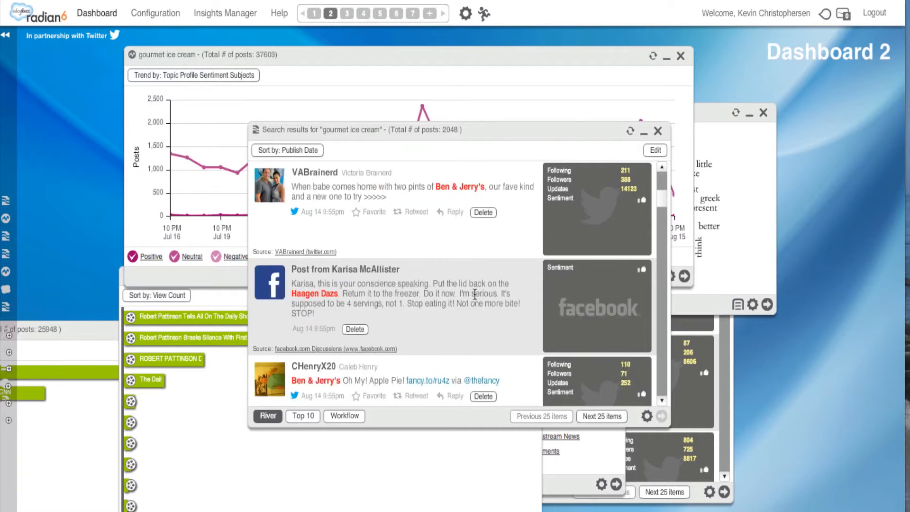
pyautogui.scroll(-2, 475, 295)
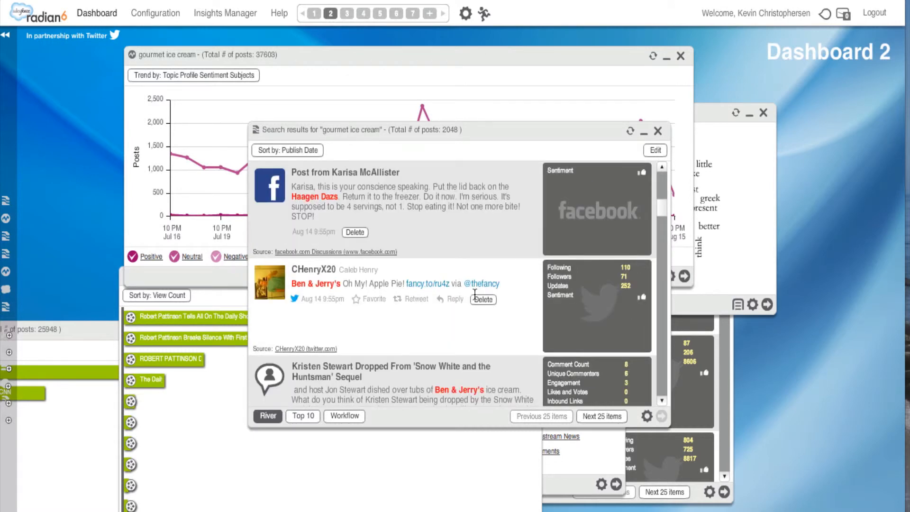
pyautogui.scroll(-2, 475, 294)
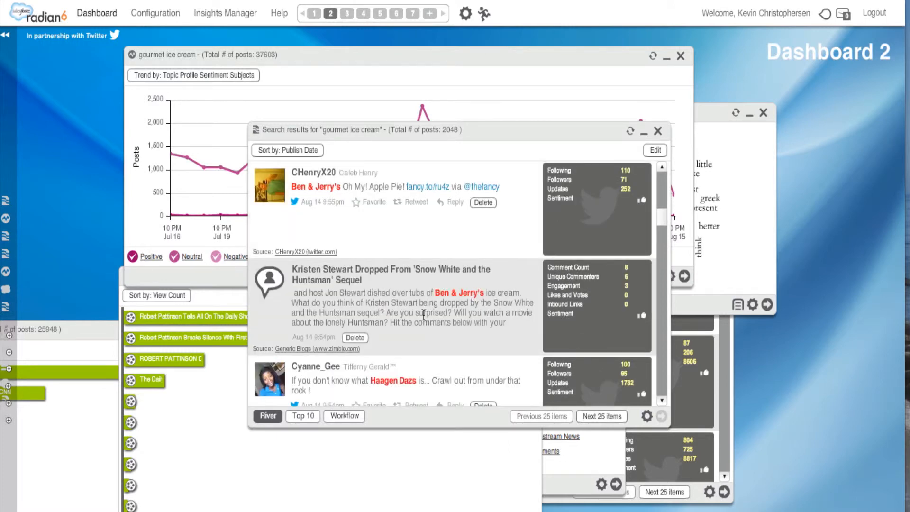
# - Switch the mid-August results to the Top 10 view and open the most-commented Robert Pattinson interview video in the Media Viewer
pyautogui.click(304, 417)
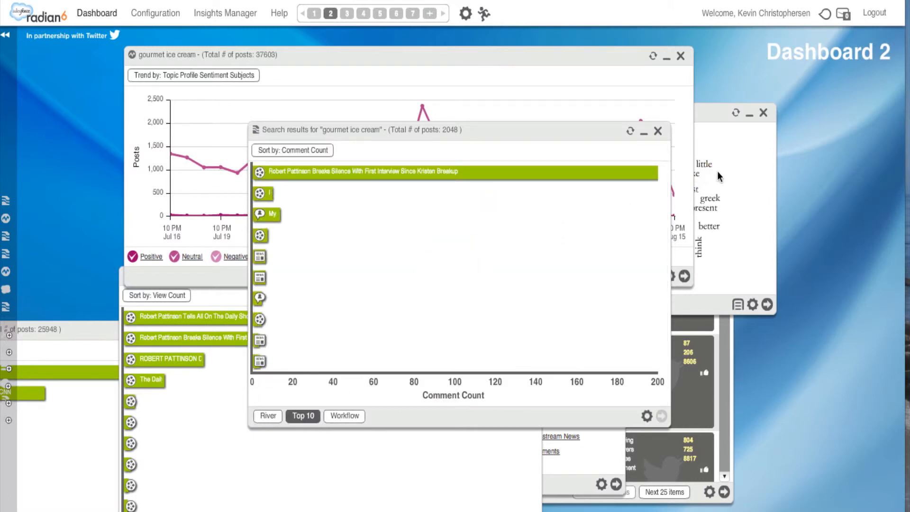
pyautogui.moveTo(558, 166)
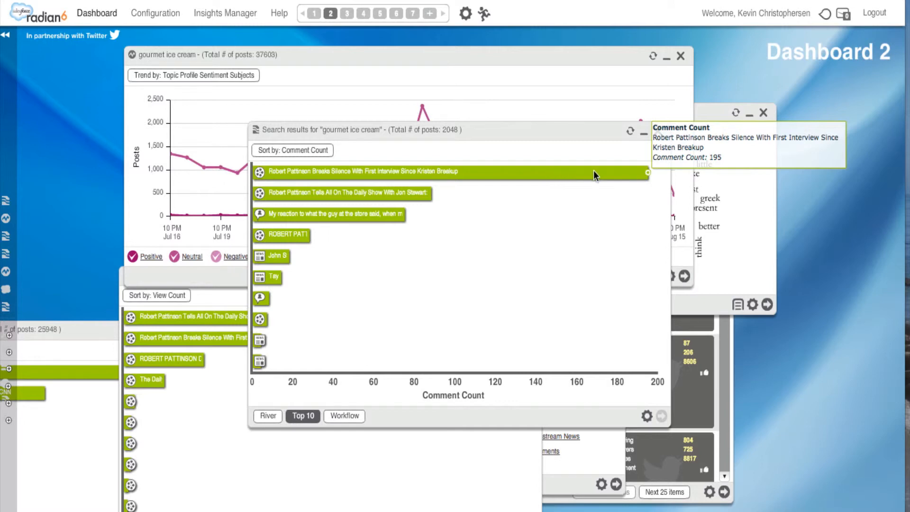
pyautogui.click(258, 173)
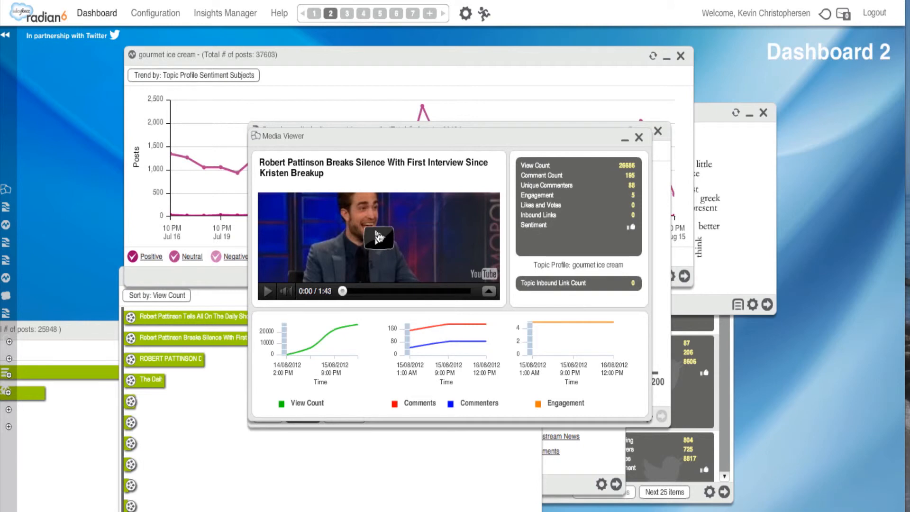
# - Close the Robert Pattinson video's Media Viewer and delete the mid-August search results widget
pyautogui.click(639, 136)
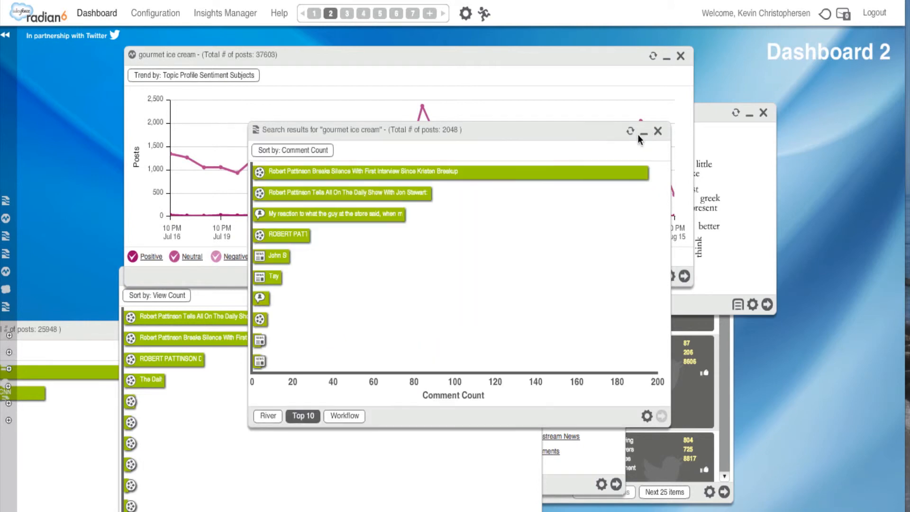
pyautogui.click(659, 132)
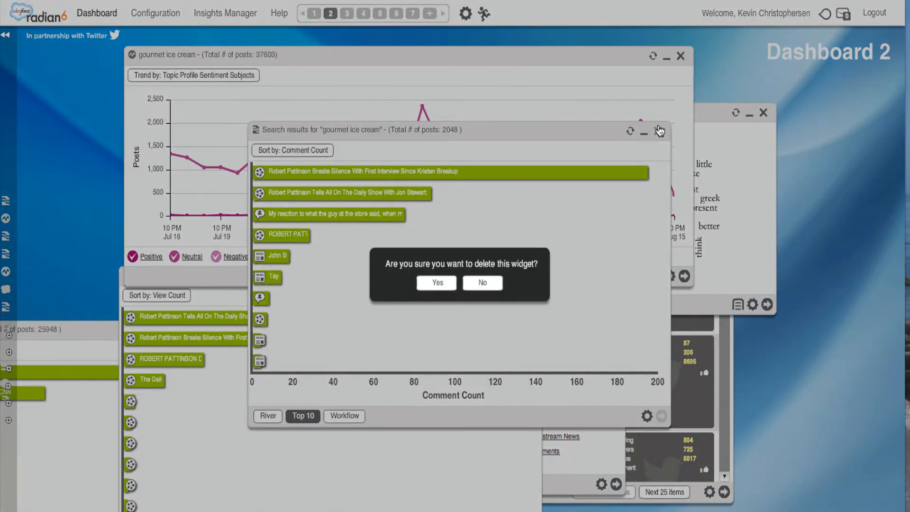
pyautogui.click(438, 283)
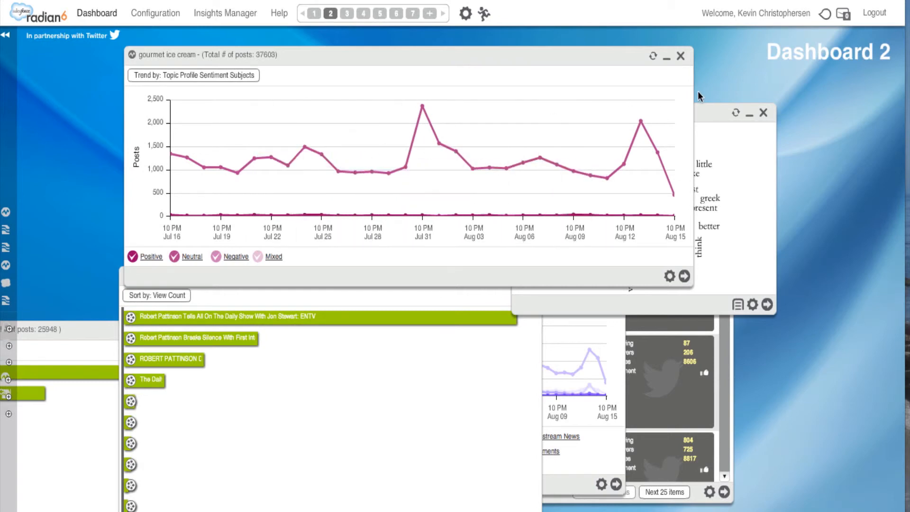
# - Delete the Topic Profile Sentiment trend widget and reposition the View Count and Followers Top 10 widgets on the dashboard
pyautogui.click(680, 56)
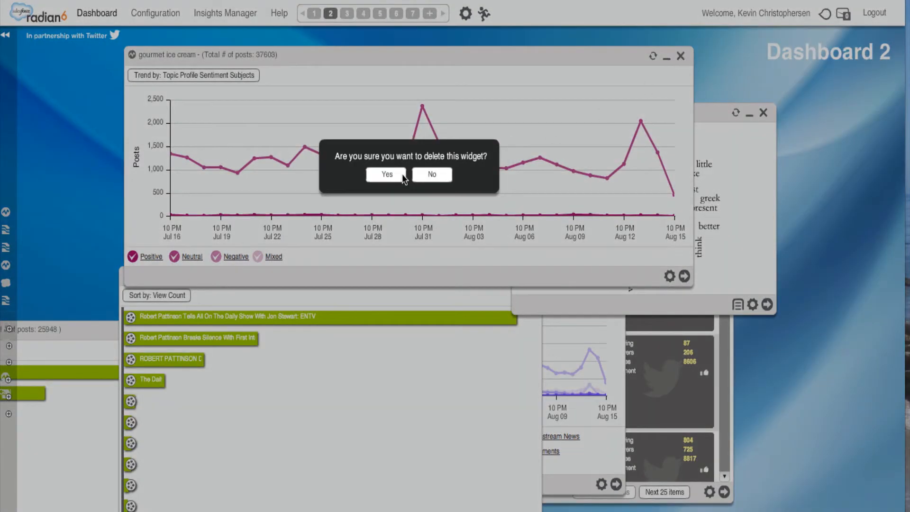
pyautogui.click(387, 175)
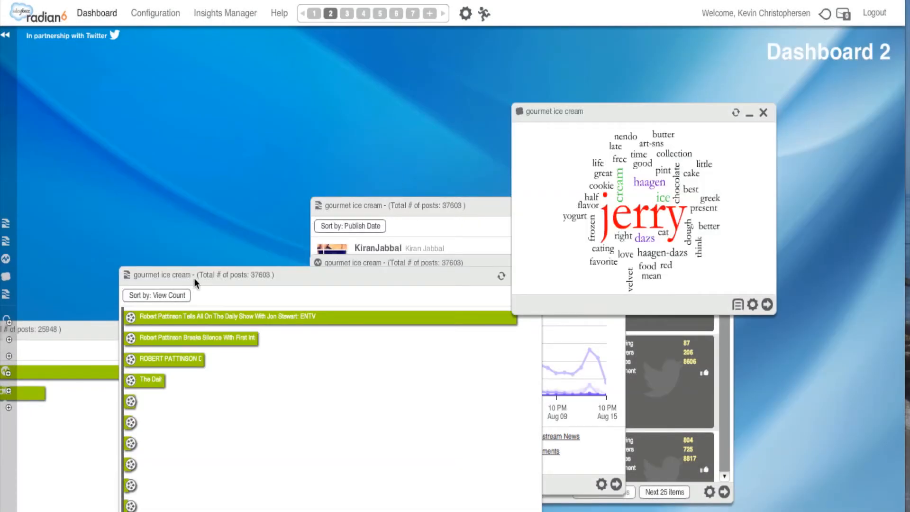
pyautogui.moveTo(194, 278); pyautogui.dragTo(282, 72)
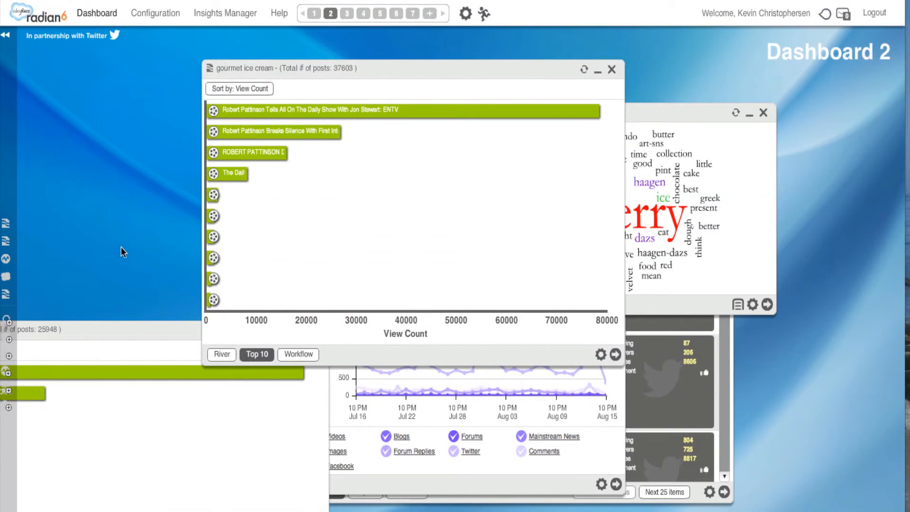
pyautogui.moveTo(98, 326); pyautogui.dragTo(135, 321)
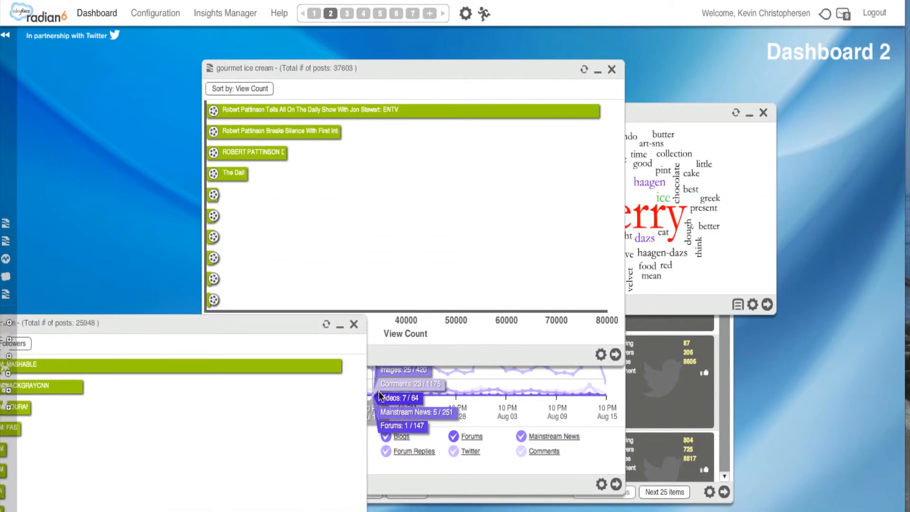
# - Bring the Media Type trend widget to the front, move it to the dashboard's upper area and widen its chart
pyautogui.click(429, 422)
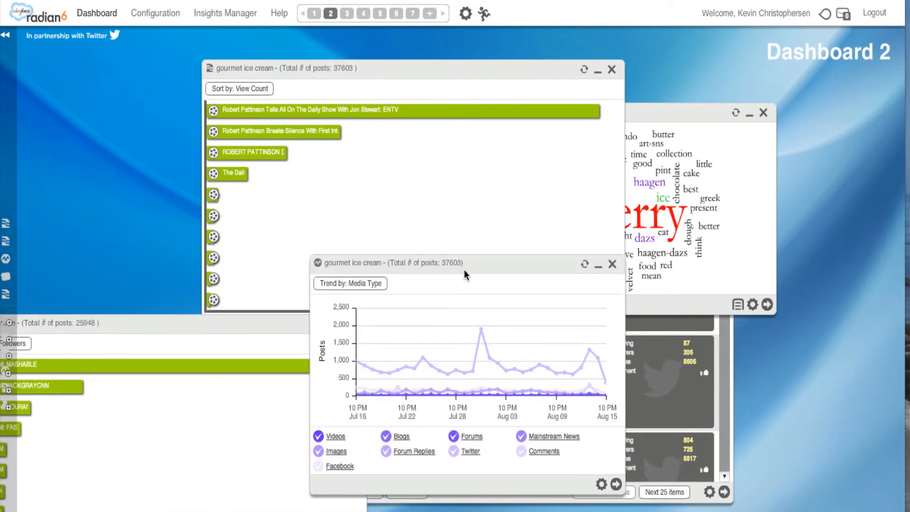
pyautogui.moveTo(464, 269); pyautogui.dragTo(283, 65)
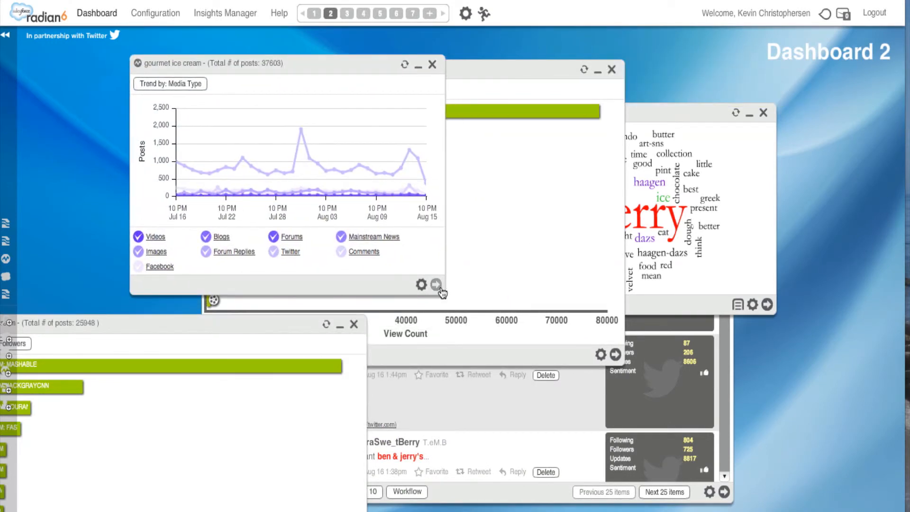
pyautogui.moveTo(445, 283); pyautogui.dragTo(556, 284)
pyautogui.moveTo(620, 332); pyautogui.dragTo(857, 388)
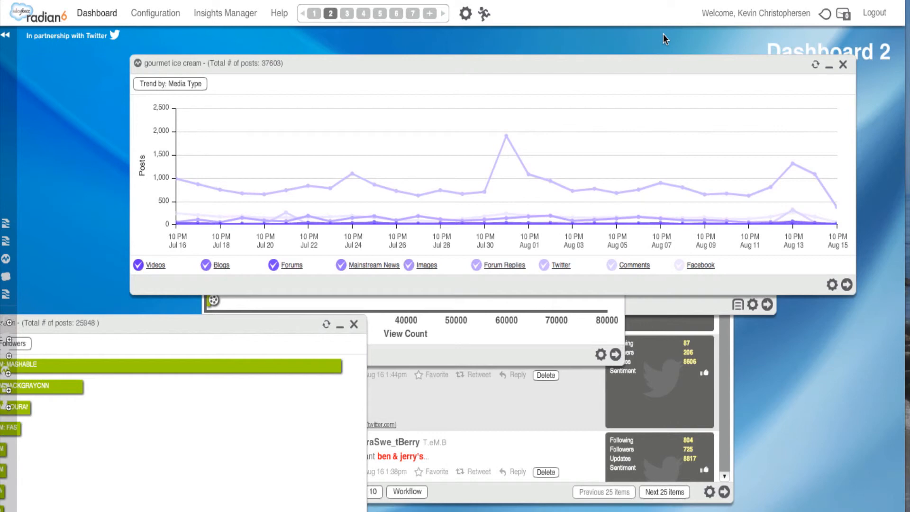
# - Inspect the Twitter peaks on the Media Type trend and open the River of News for the Jul 24 peak
pyautogui.moveTo(514, 135)
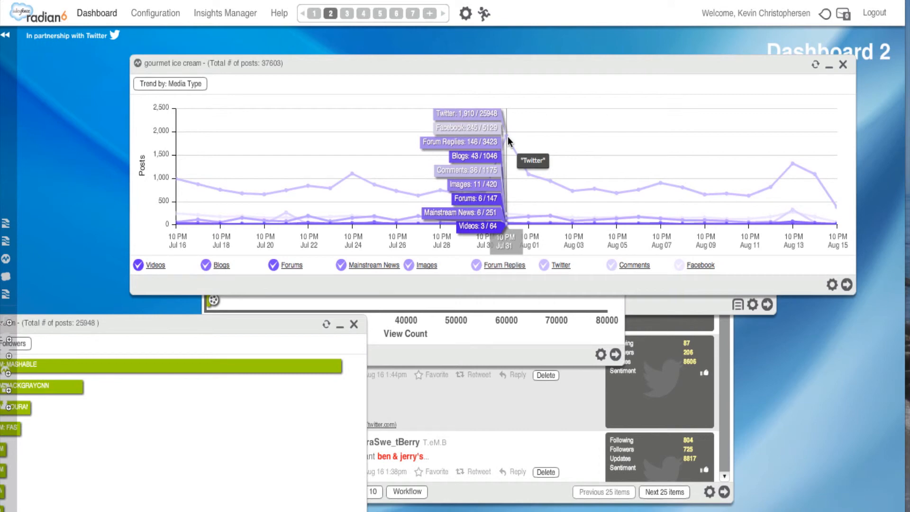
pyautogui.moveTo(344, 176)
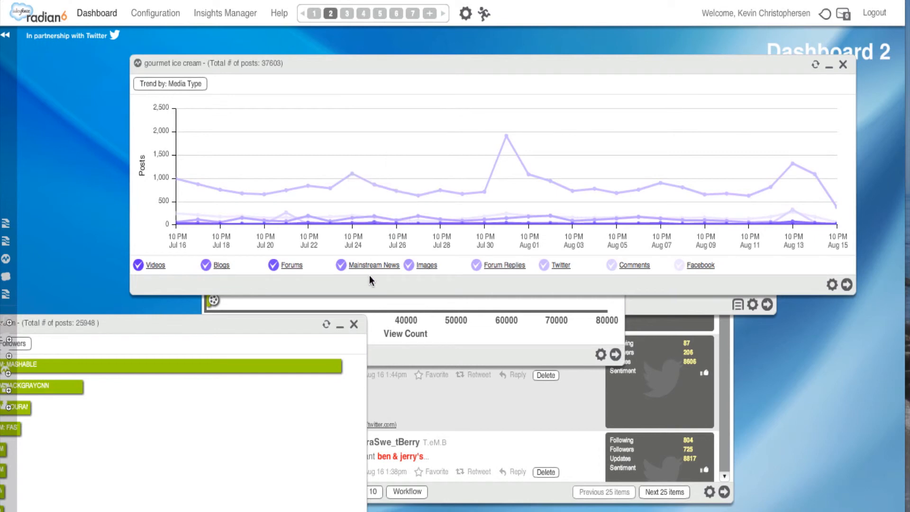
pyautogui.click(352, 175)
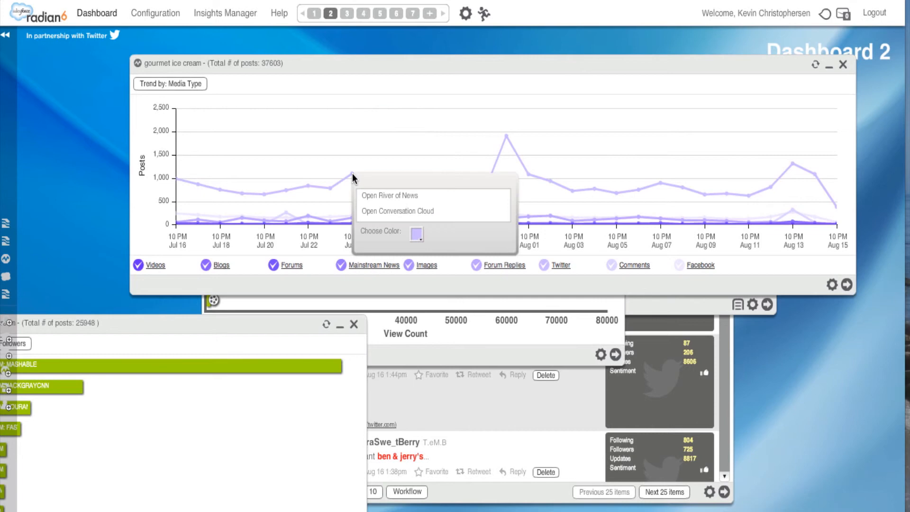
pyautogui.click(369, 195)
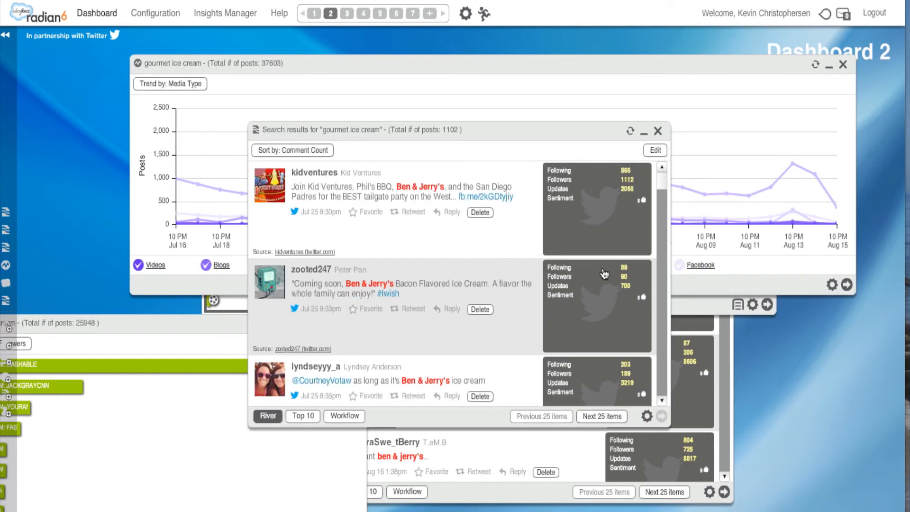
# - Browse the Twitter posts behind the Jul 24 peak and delete that search results widget
pyautogui.click(222, 161)
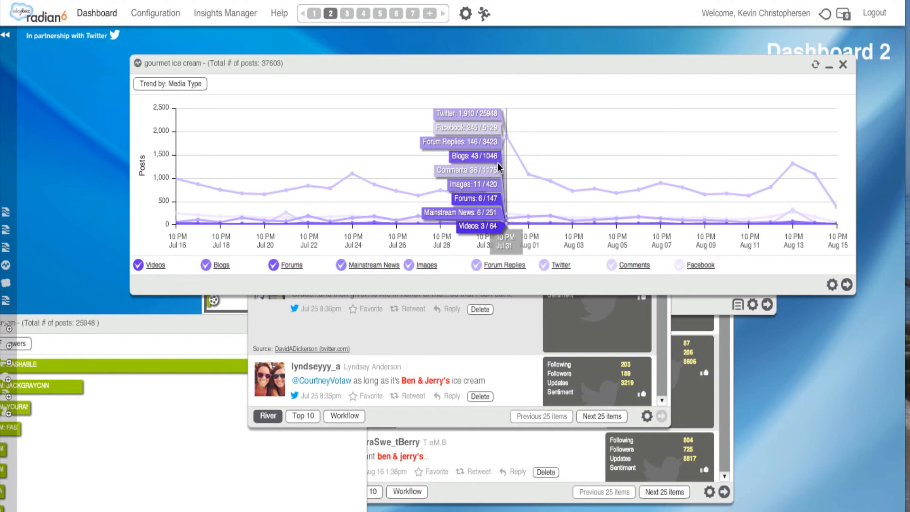
pyautogui.click(454, 343)
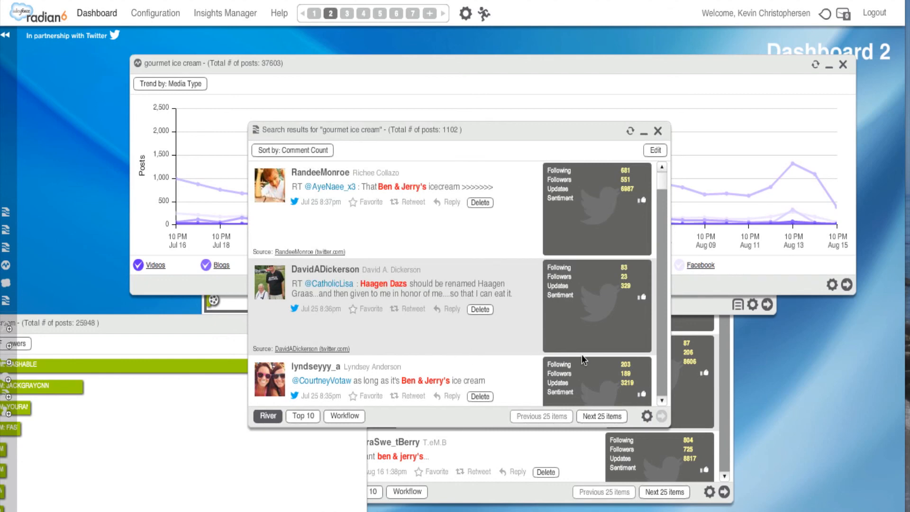
pyautogui.scroll(-10, 582, 354)
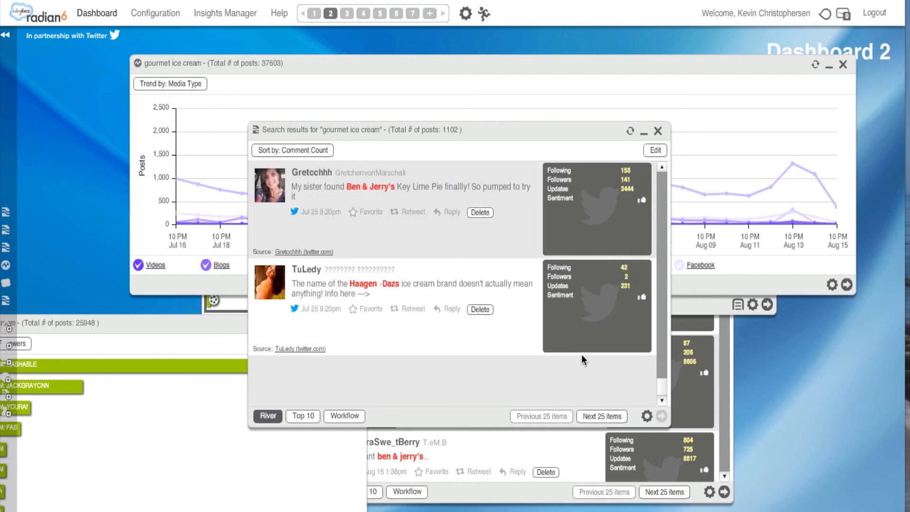
pyautogui.click(657, 130)
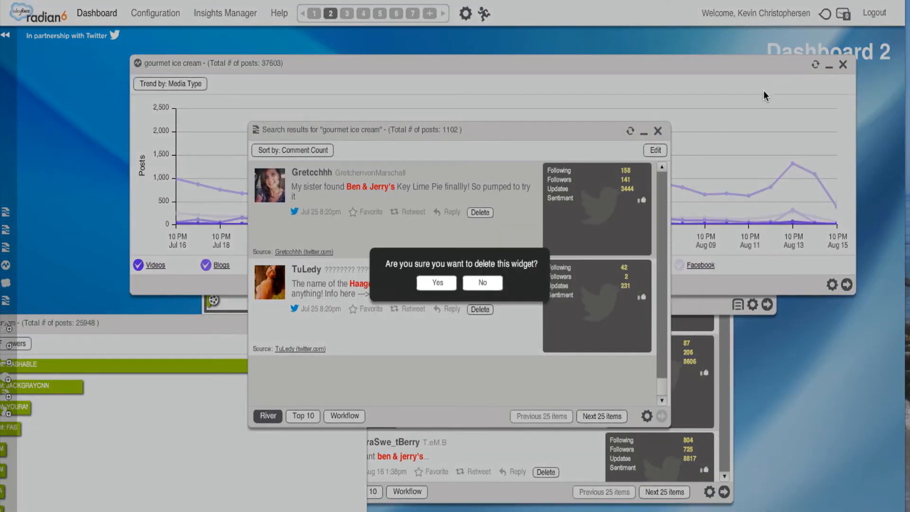
pyautogui.click(436, 283)
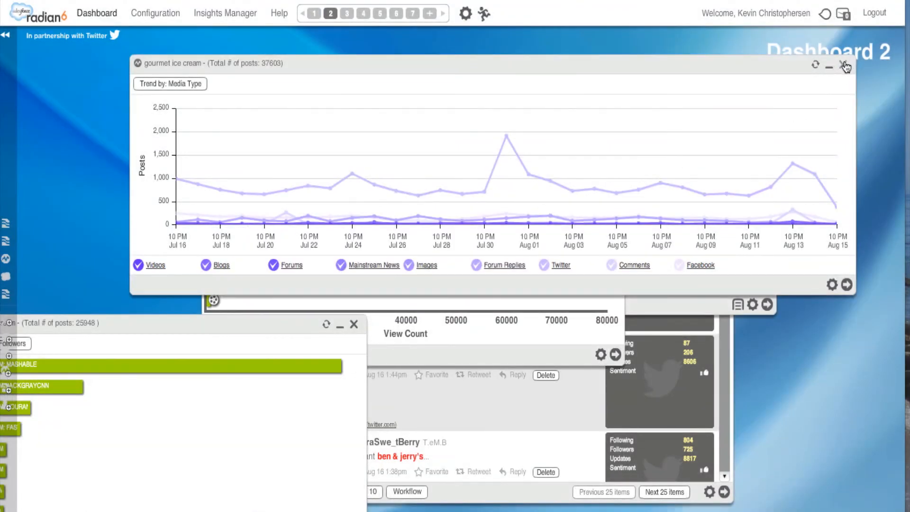